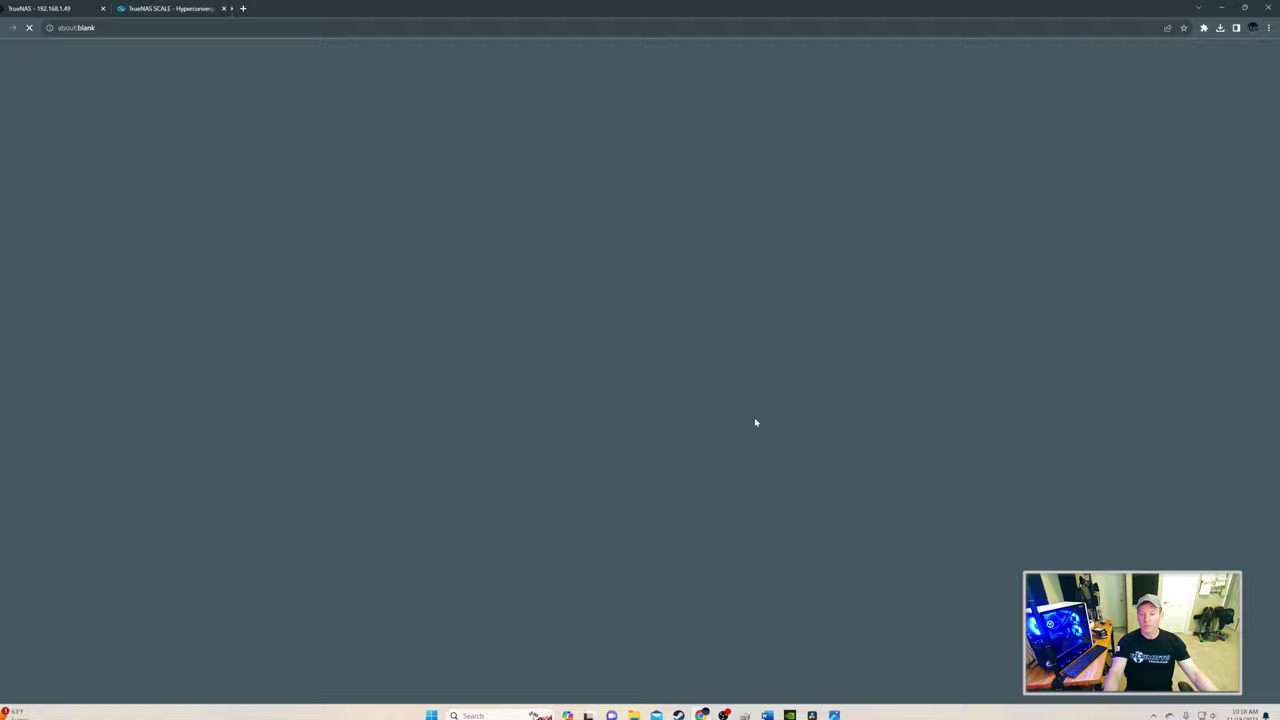
Download the stable TrueNAS SCALE 23.10.0.1 ISO to Downloads, then the balenaEtcher installer
{"action": "left_click", "coordinate": [665, 432]}
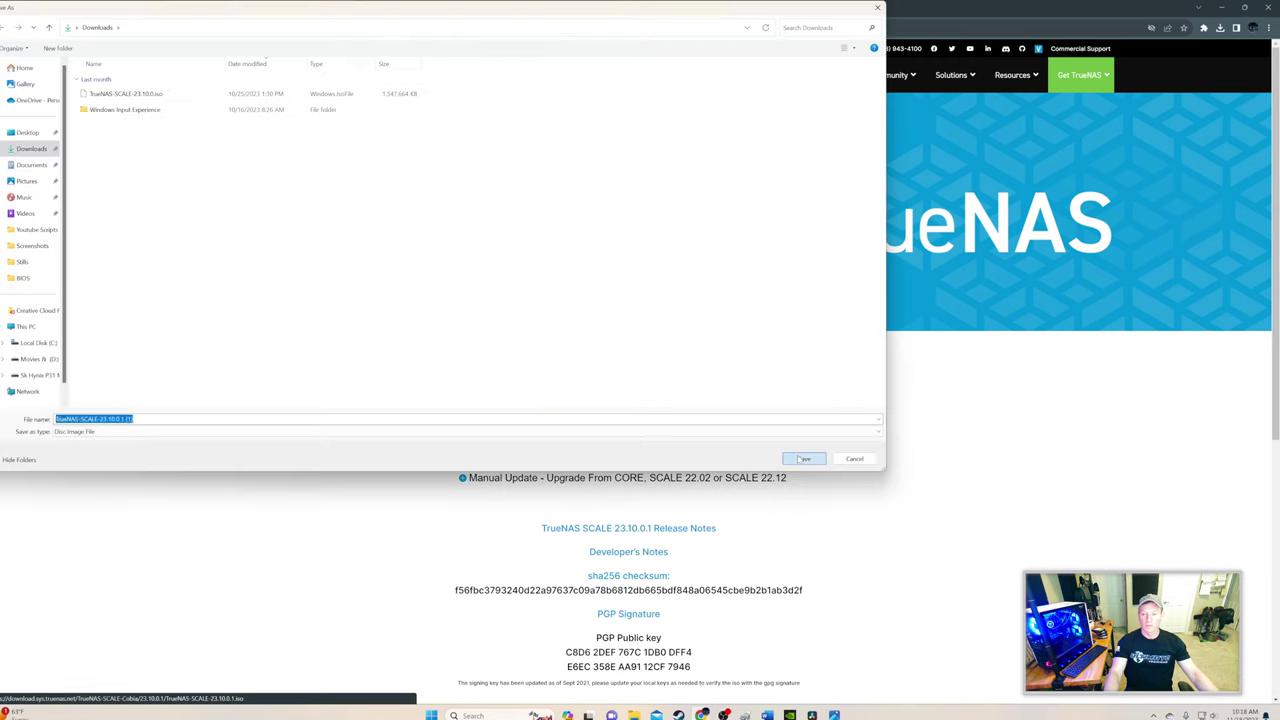
{"action": "key", "text": "Return"}
{"action": "left_click", "coordinate": [626, 311]}
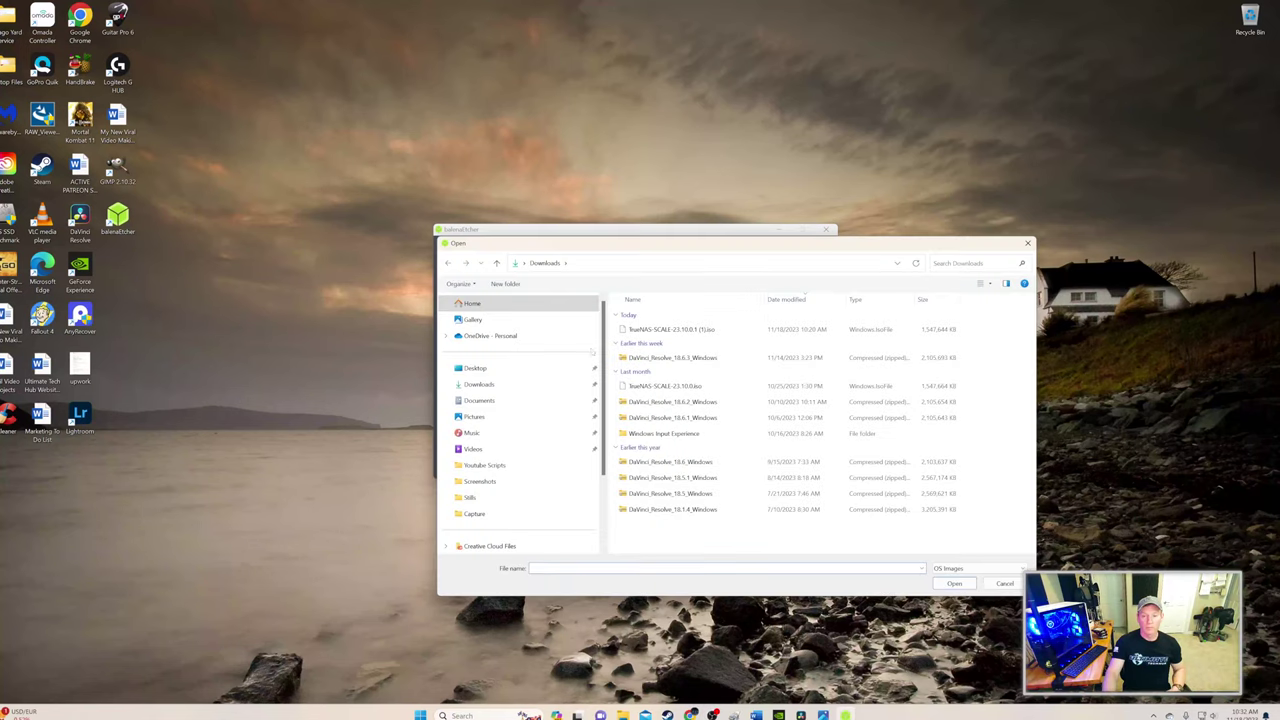
Load TrueNAS-SCALE-23.10.0.1 (1).iso from Downloads into balenaEtcher as the image to flash
{"action": "left_click", "coordinate": [954, 584]}
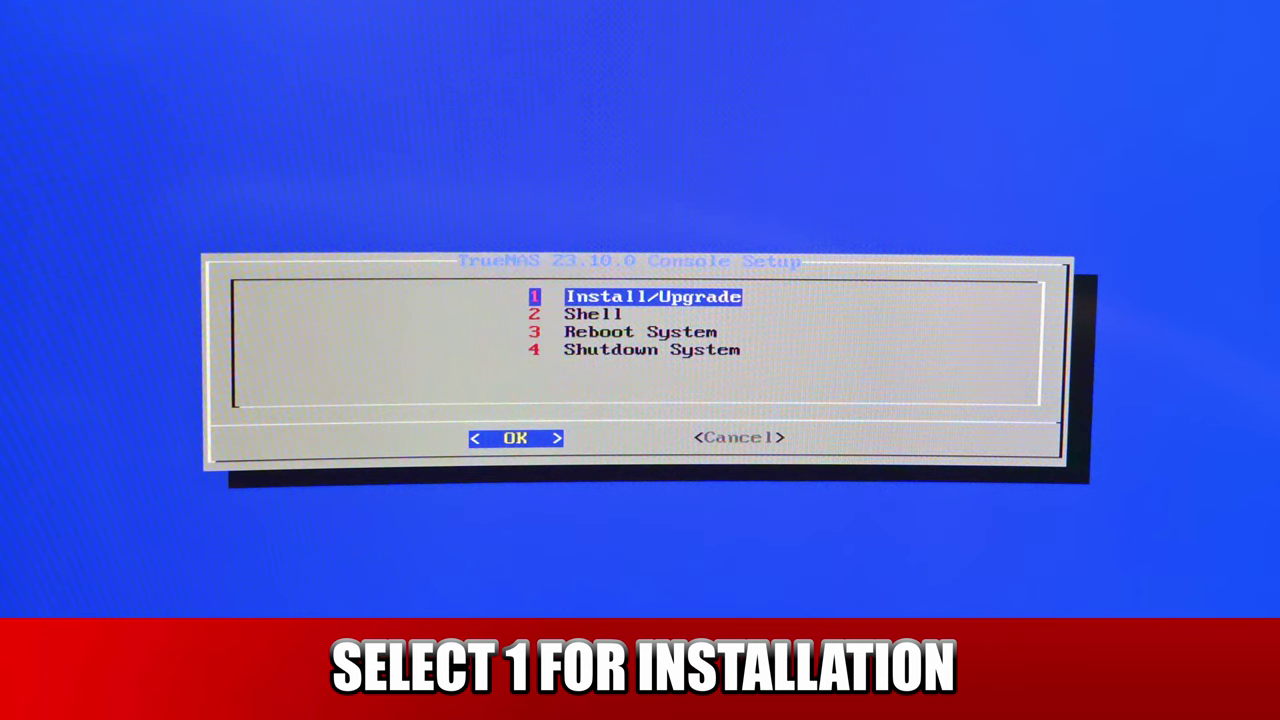
Start Install/Upgrade onto the Samsung SSD sda and accept erasing it
{"action": "key", "text": "Return"}
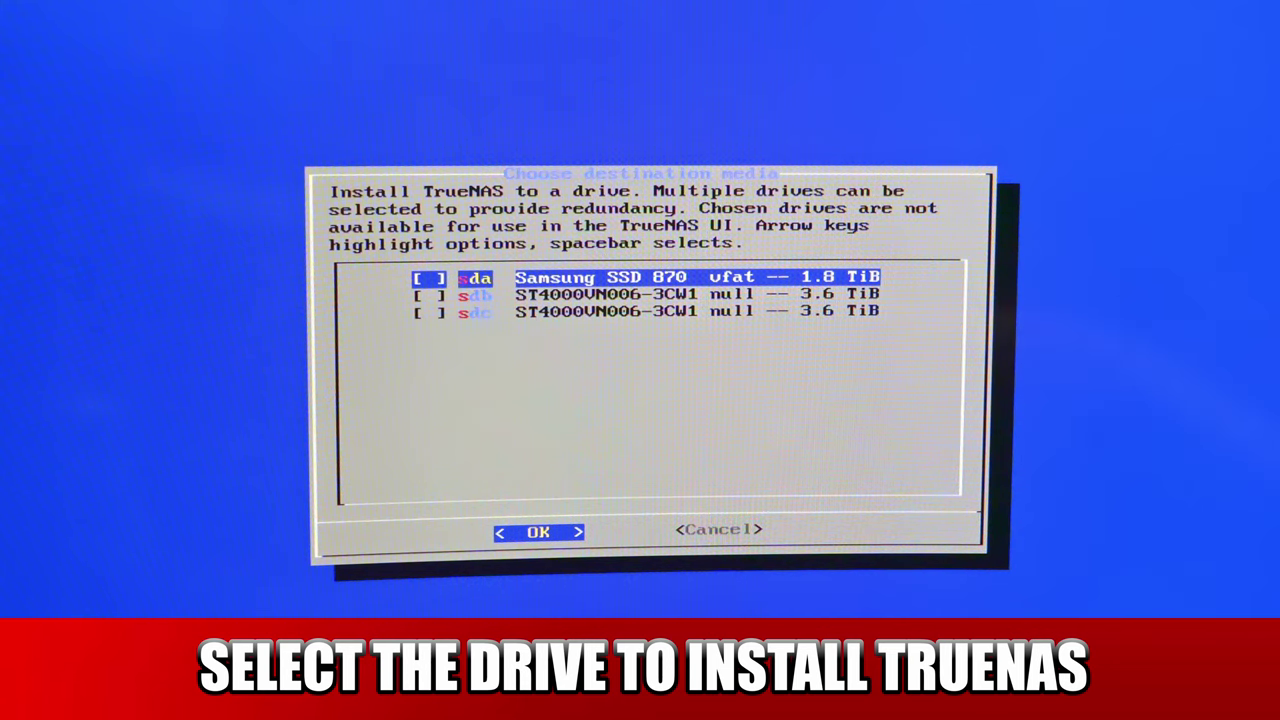
{"action": "key", "text": "Return"}
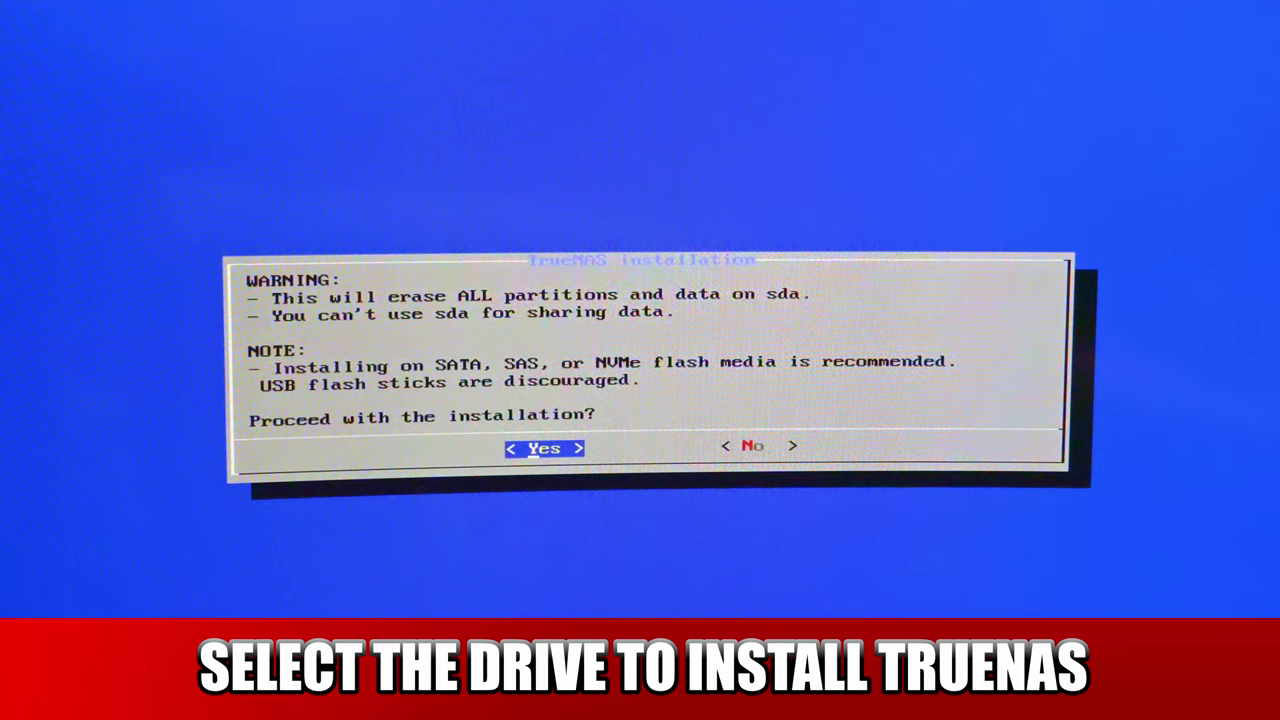
{"action": "key", "text": "Return"}
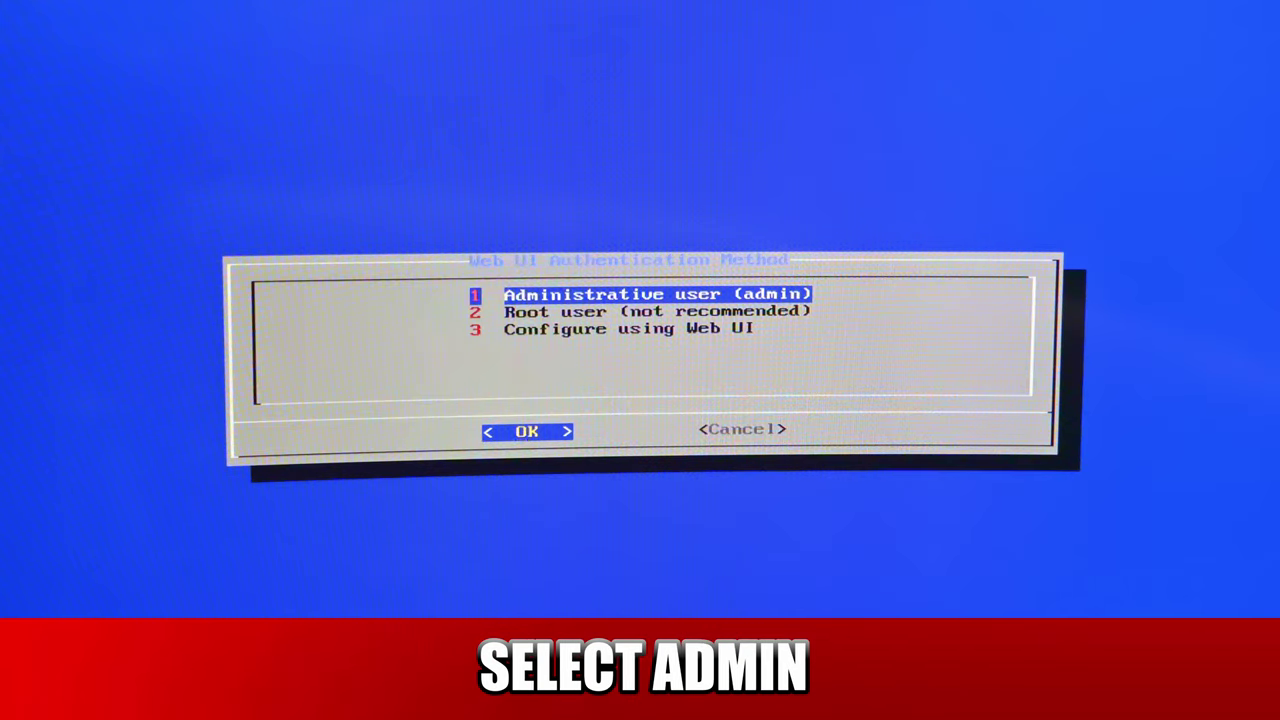
Choose the admin account for web login and set and confirm its password
{"action": "key", "text": "Return"}
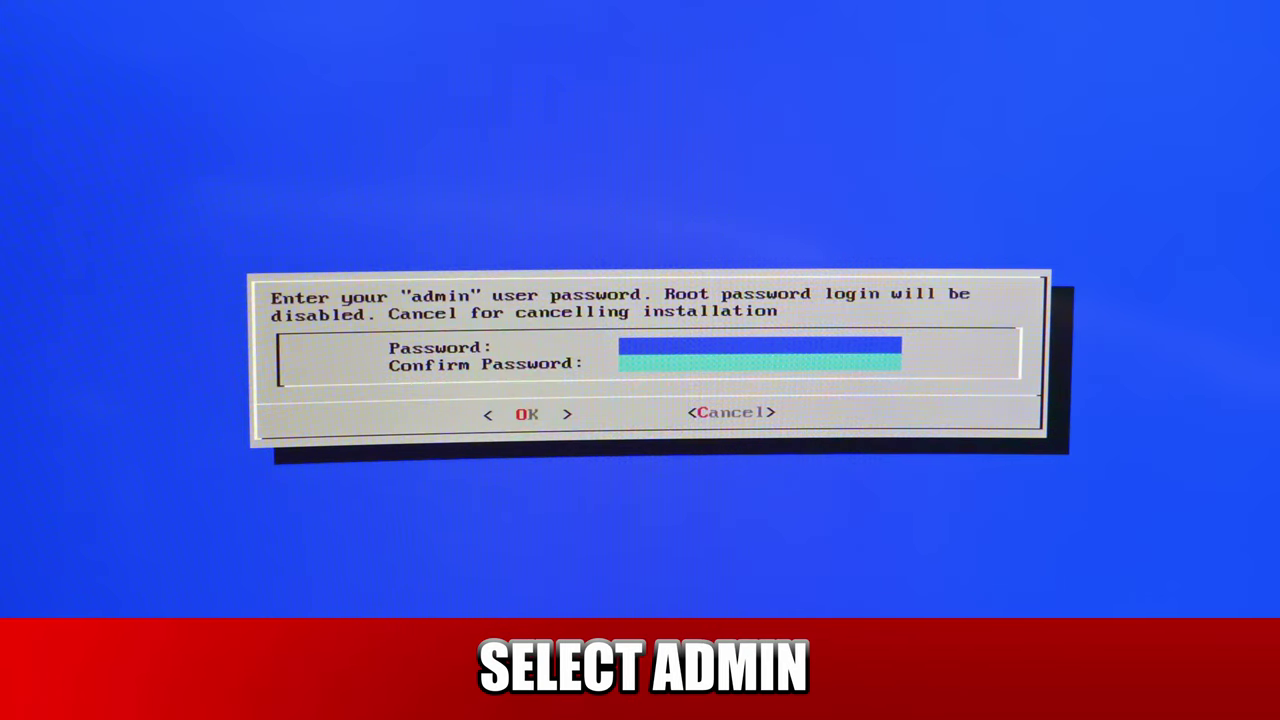
{"action": "type", "text": "*"}
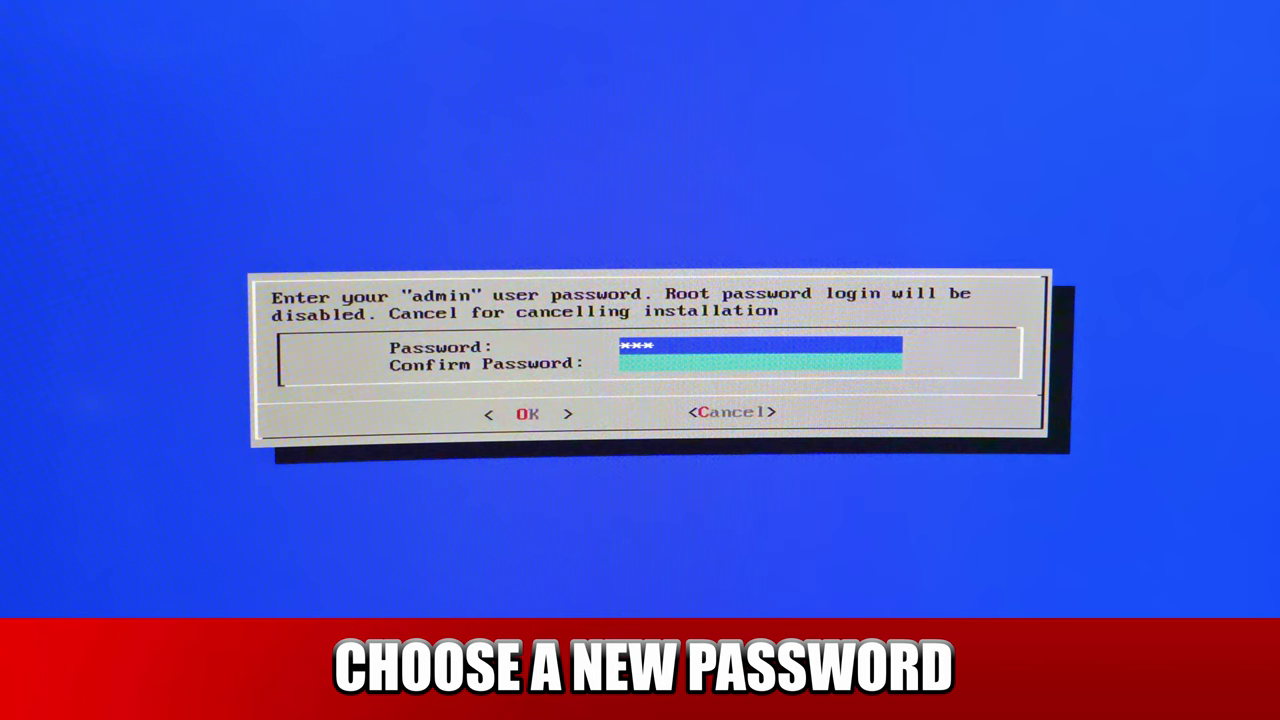
{"action": "type", "text": "*****"}
{"action": "key", "text": "Tab"}
{"action": "type", "text": "*"}
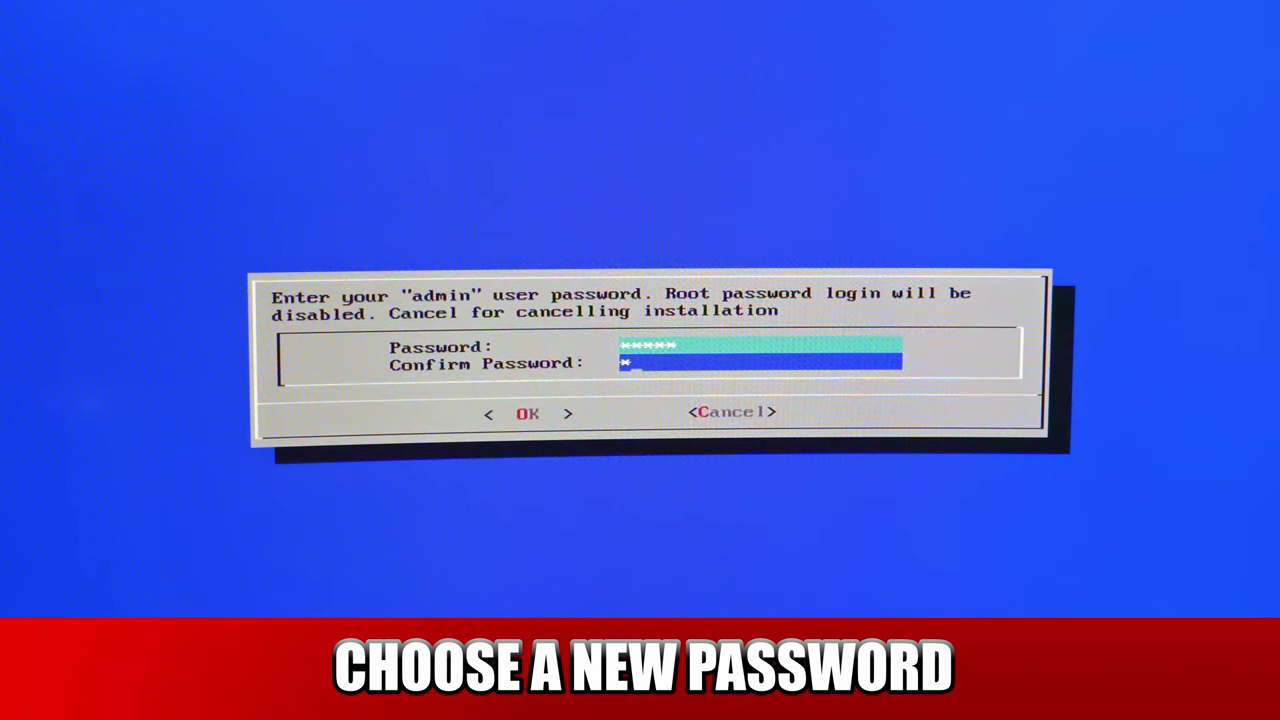
{"action": "key", "text": "Return"}
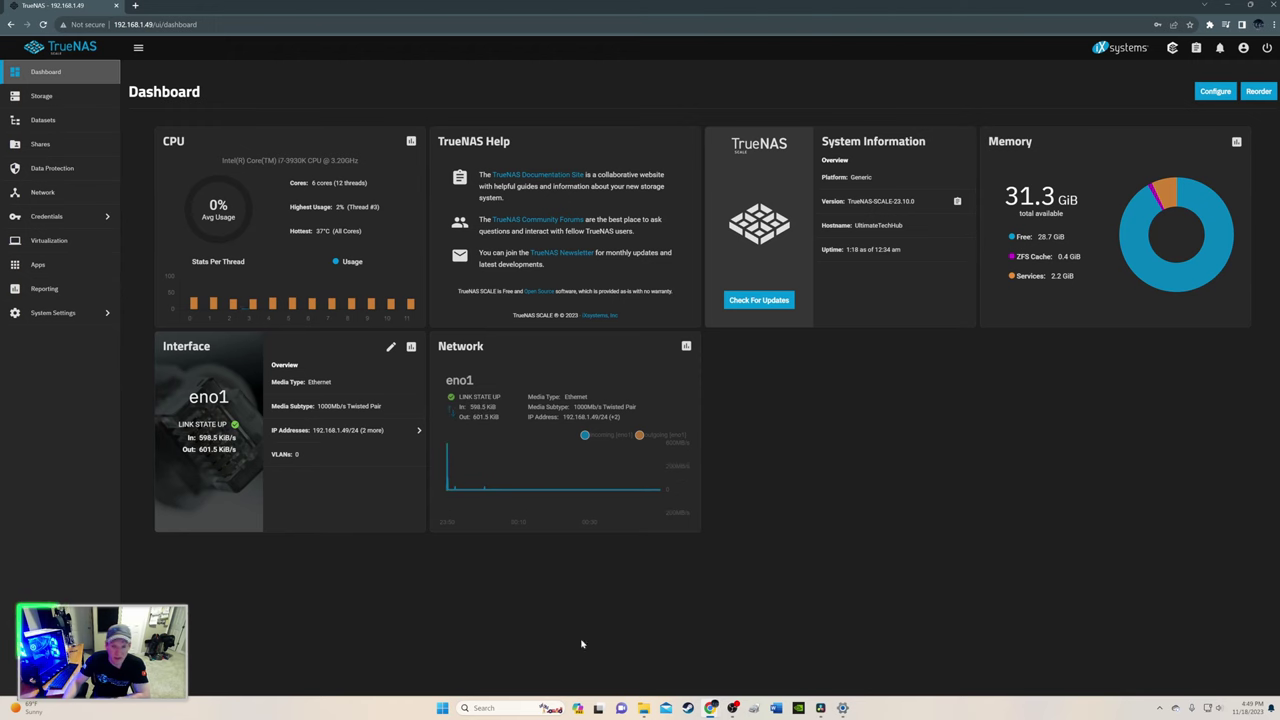
Reorder the dashboard with Interface, Memory and Network widgets in the top row, then save
{"action": "left_click", "coordinate": [1259, 92]}
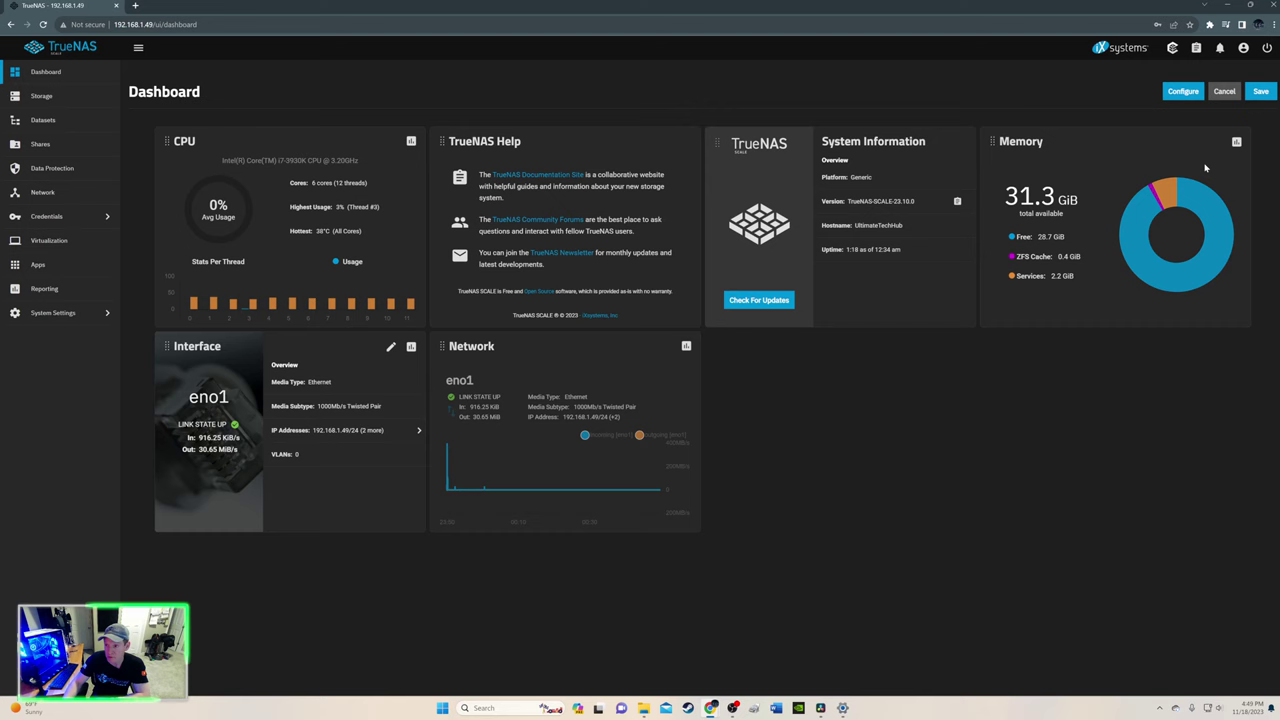
{"action": "left_click_drag", "start_coordinate": [1247, 140], "coordinate": [680, 145]}
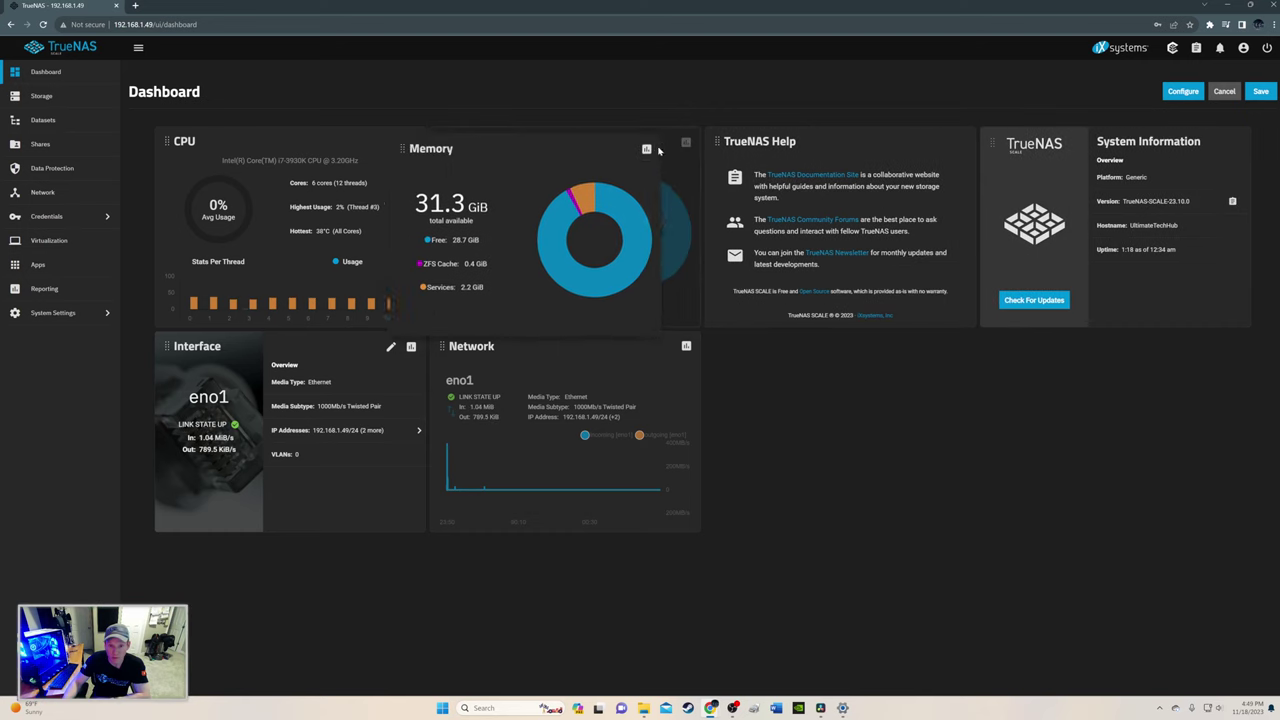
{"action": "left_click_drag", "start_coordinate": [413, 346], "coordinate": [402, 142]}
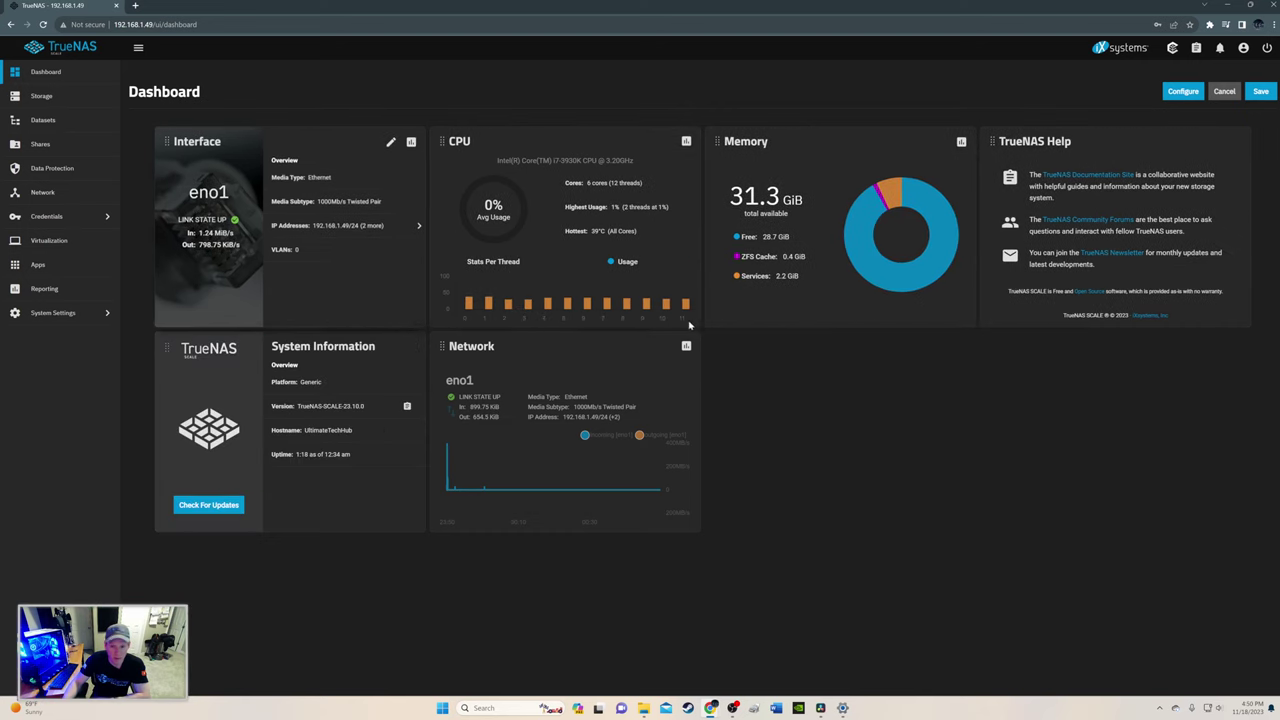
{"action": "left_click_drag", "start_coordinate": [686, 347], "coordinate": [950, 188]}
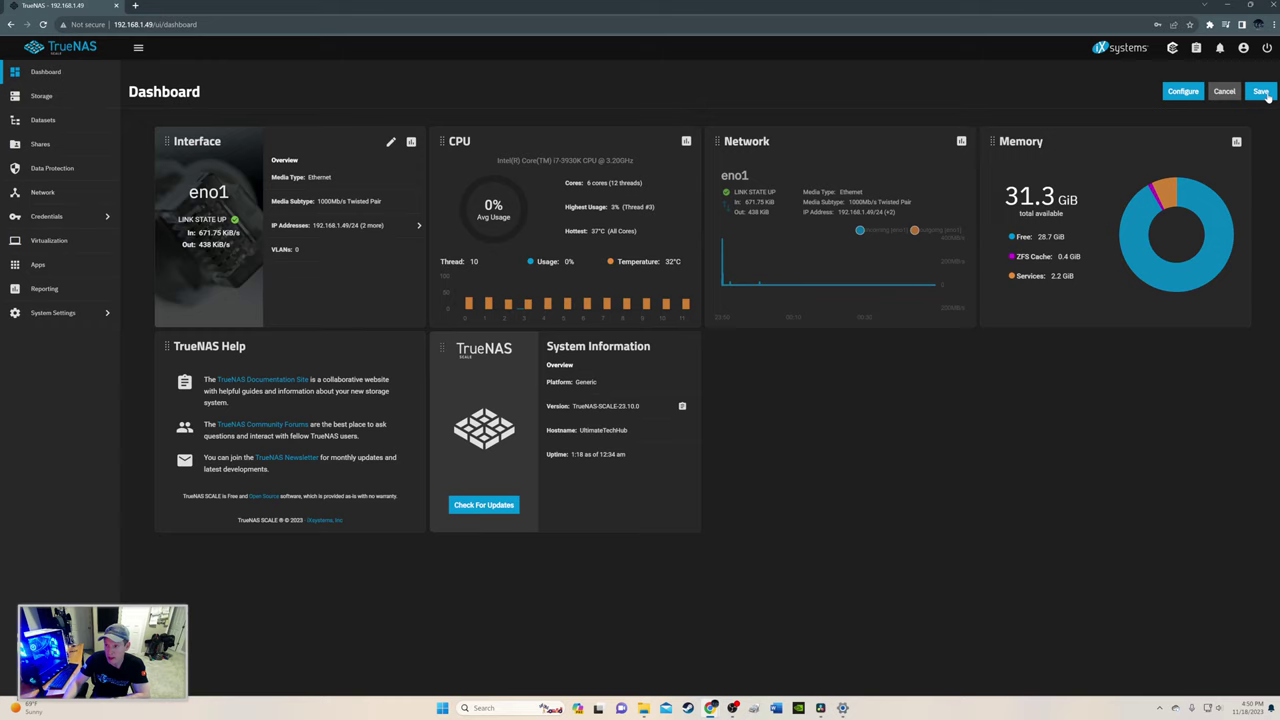
{"action": "left_click", "coordinate": [1261, 91]}
Adjust widget visibility in Configure so Interface and Network widgets are shown, and save
{"action": "left_click", "coordinate": [1216, 91]}
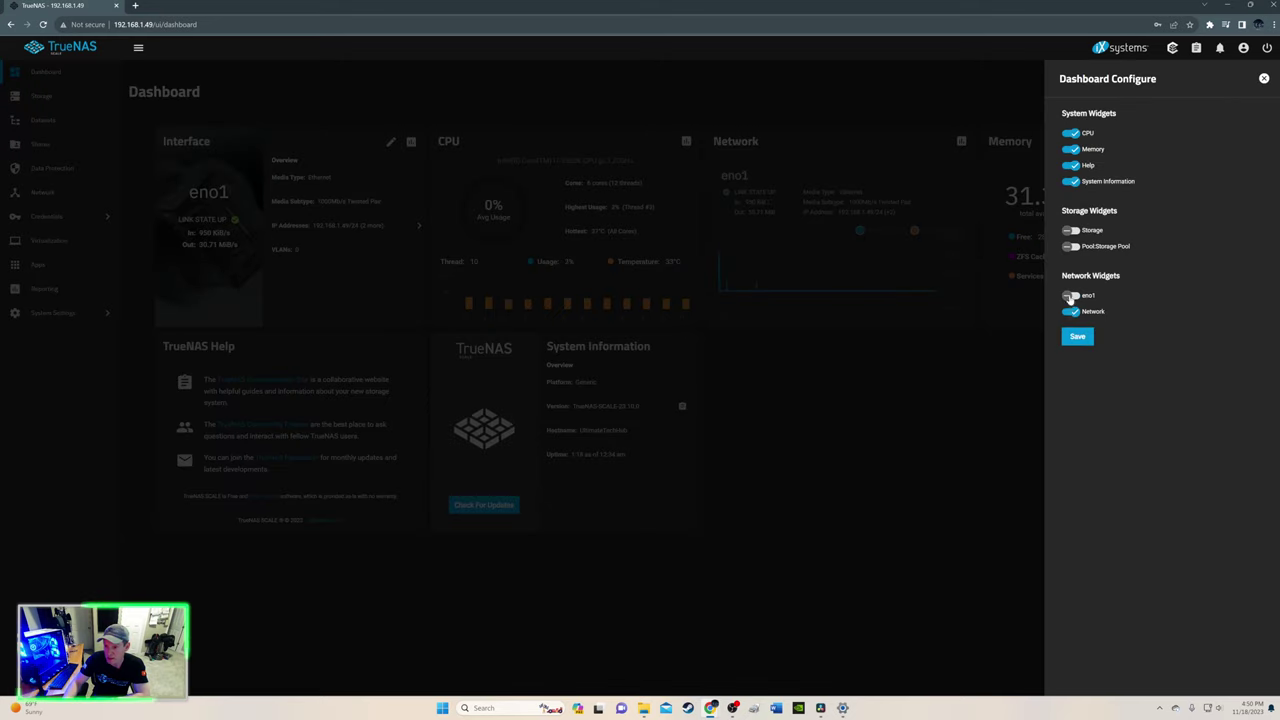
{"action": "left_click", "coordinate": [1077, 337]}
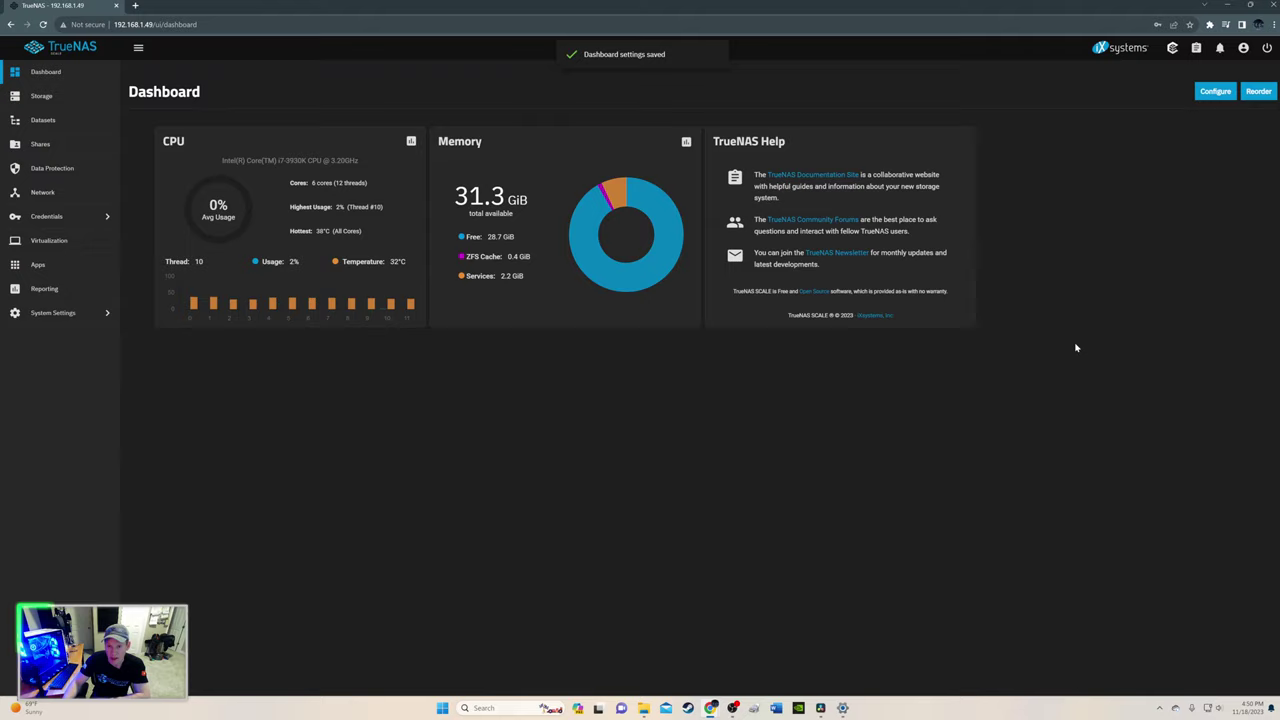
{"action": "left_click", "coordinate": [1214, 92]}
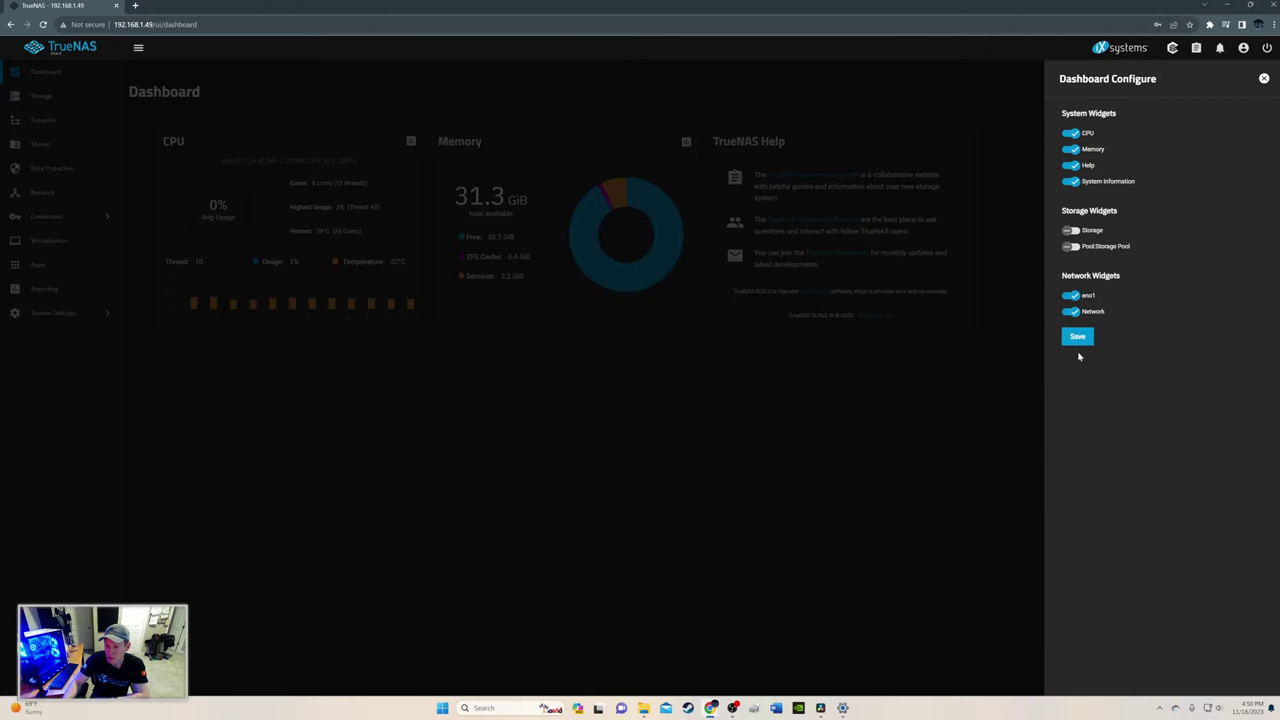
{"action": "left_click", "coordinate": [1077, 337]}
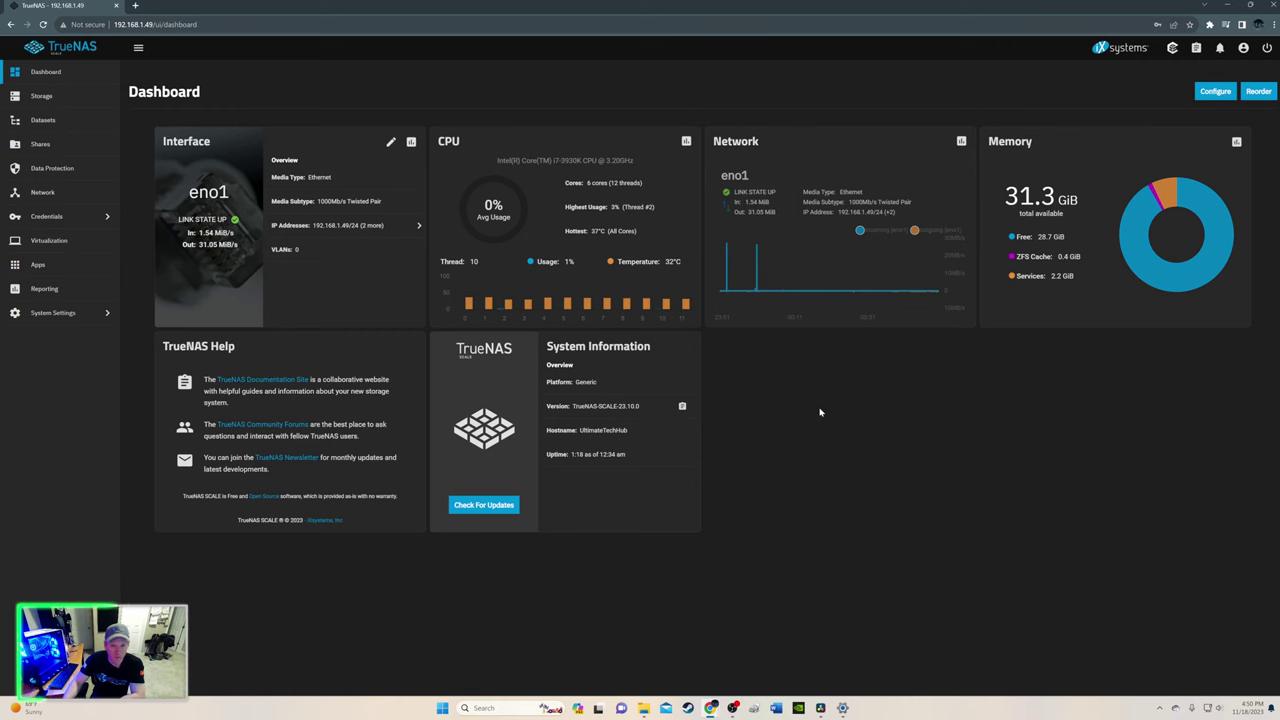
Start a new pool named Pool with a mirror data layout
{"action": "left_click", "coordinate": [45, 97]}
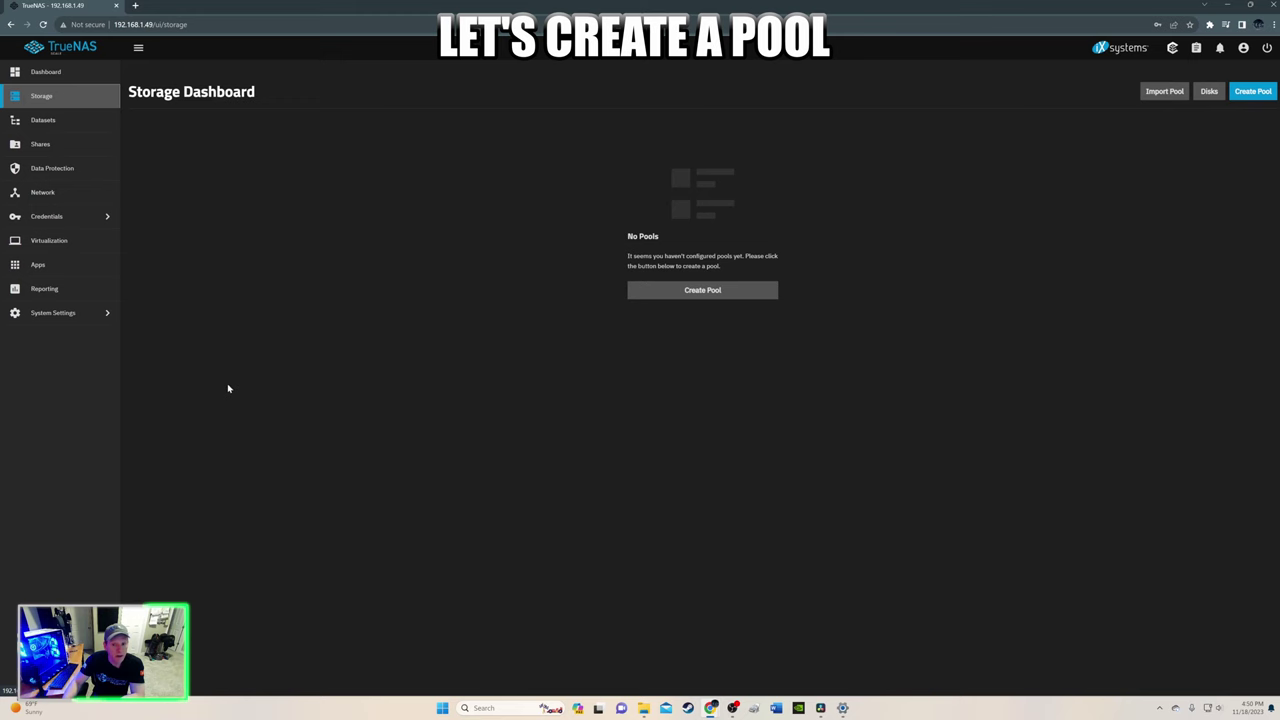
{"action": "left_click", "coordinate": [703, 290]}
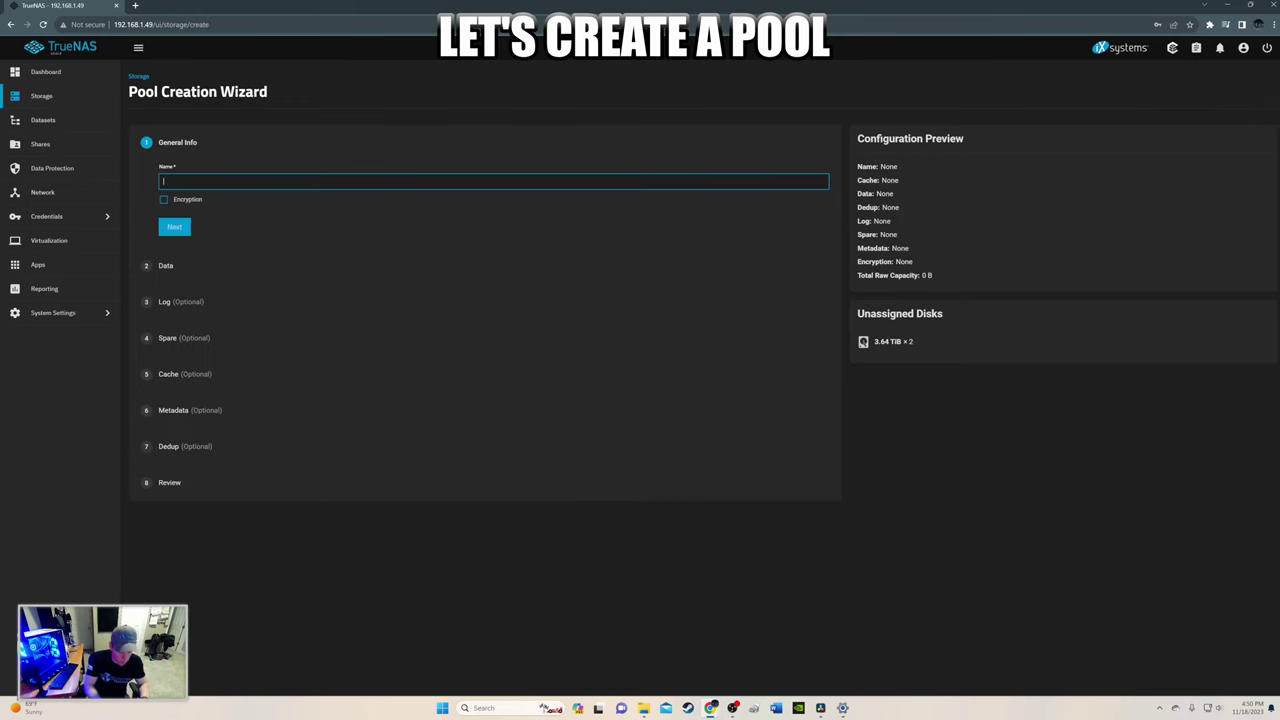
{"action": "type", "text": "Poo"}
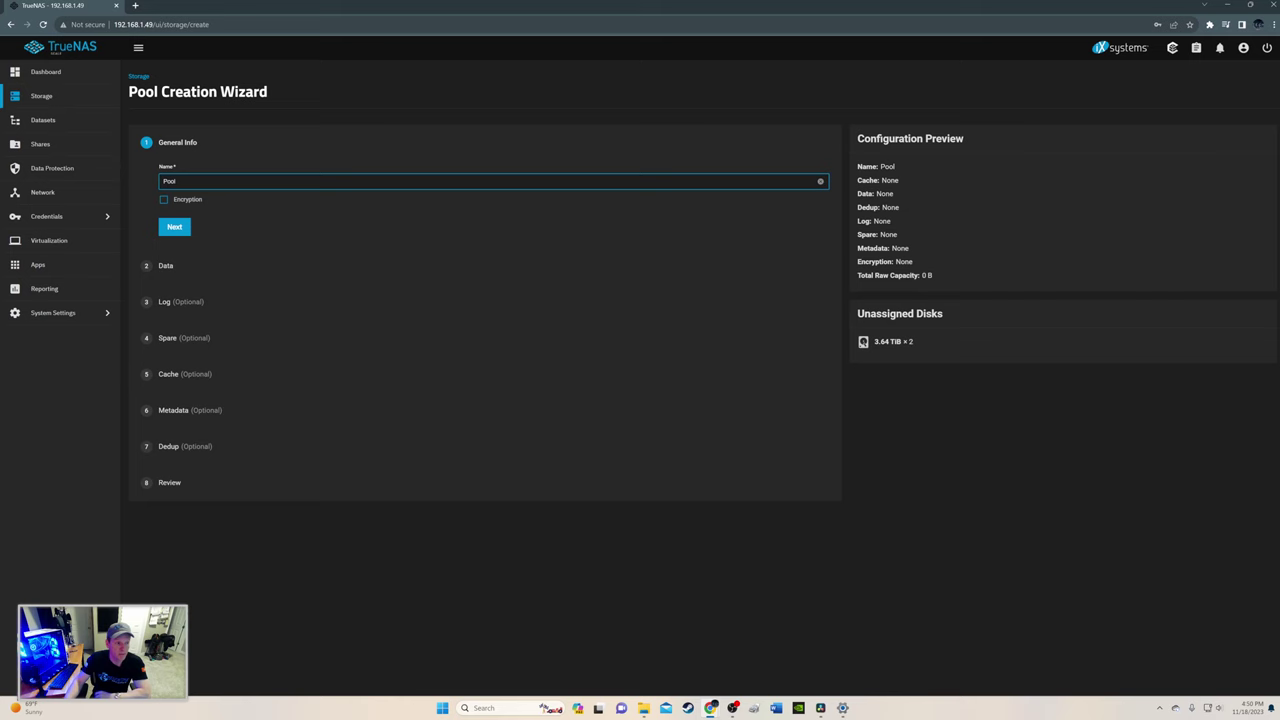
{"action": "type", "text": "l"}
{"action": "left_click", "coordinate": [172, 227]}
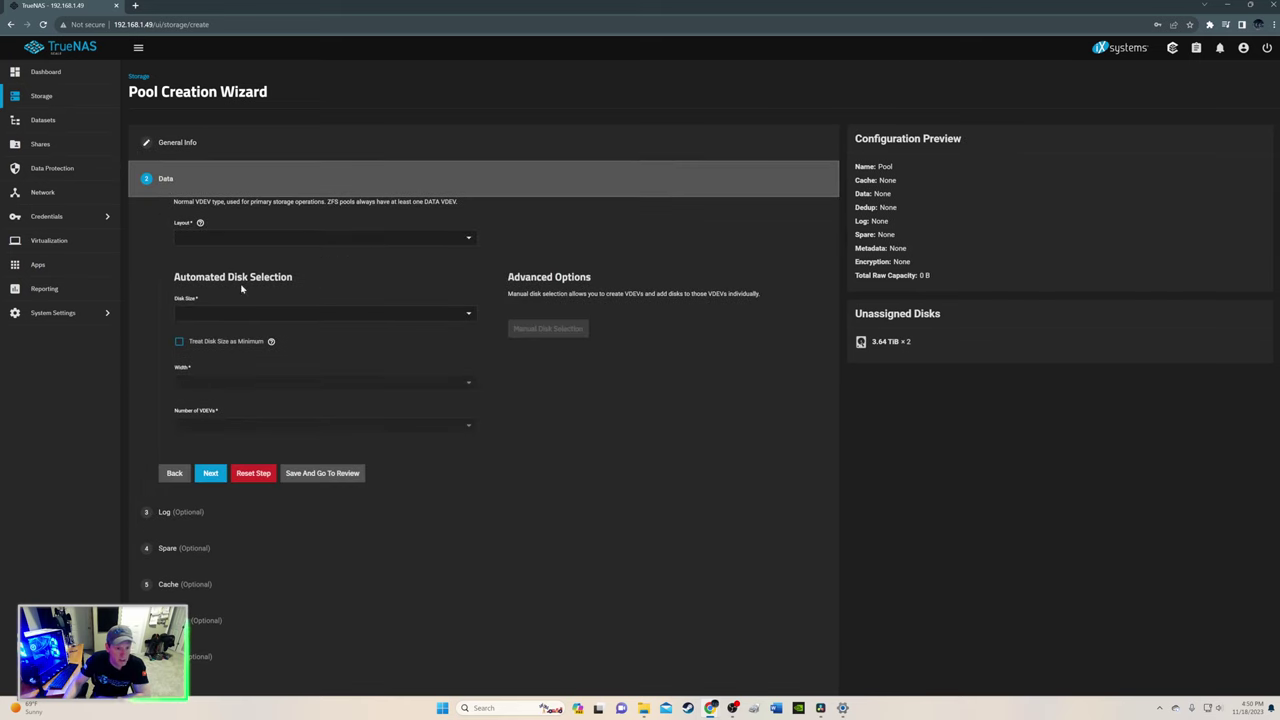
{"action": "left_click", "coordinate": [459, 238]}
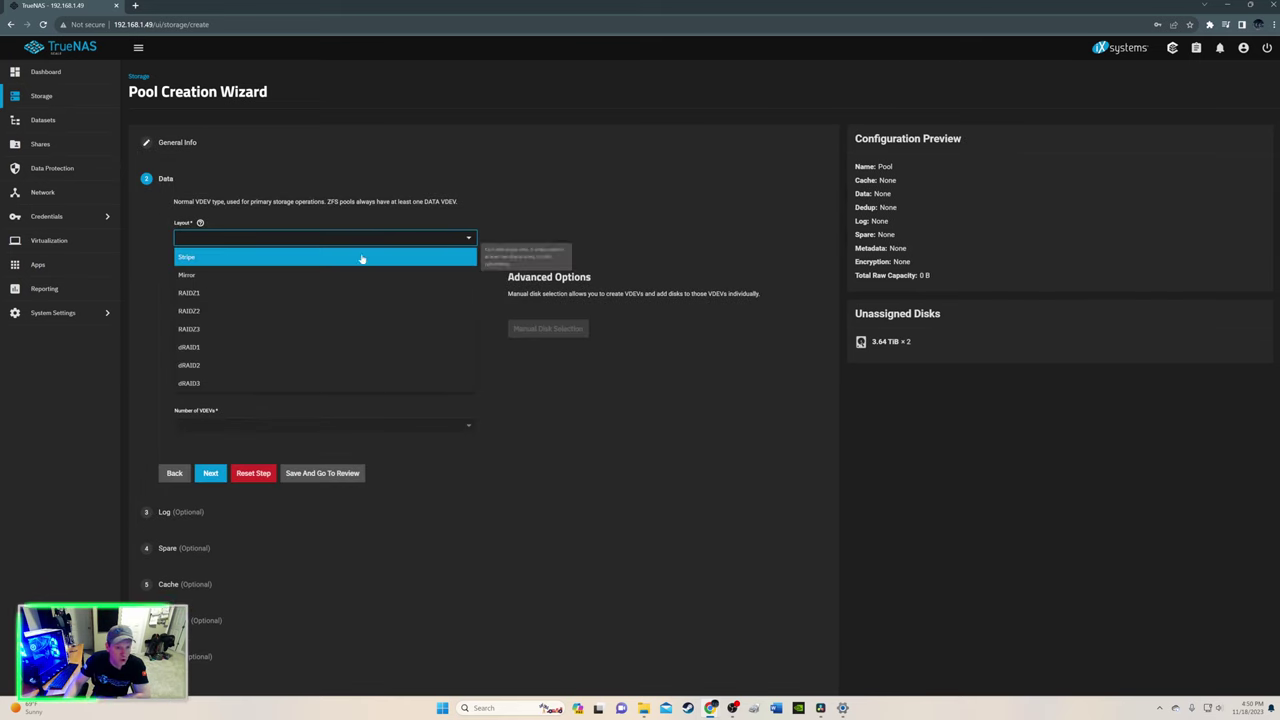
{"action": "left_click", "coordinate": [266, 276]}
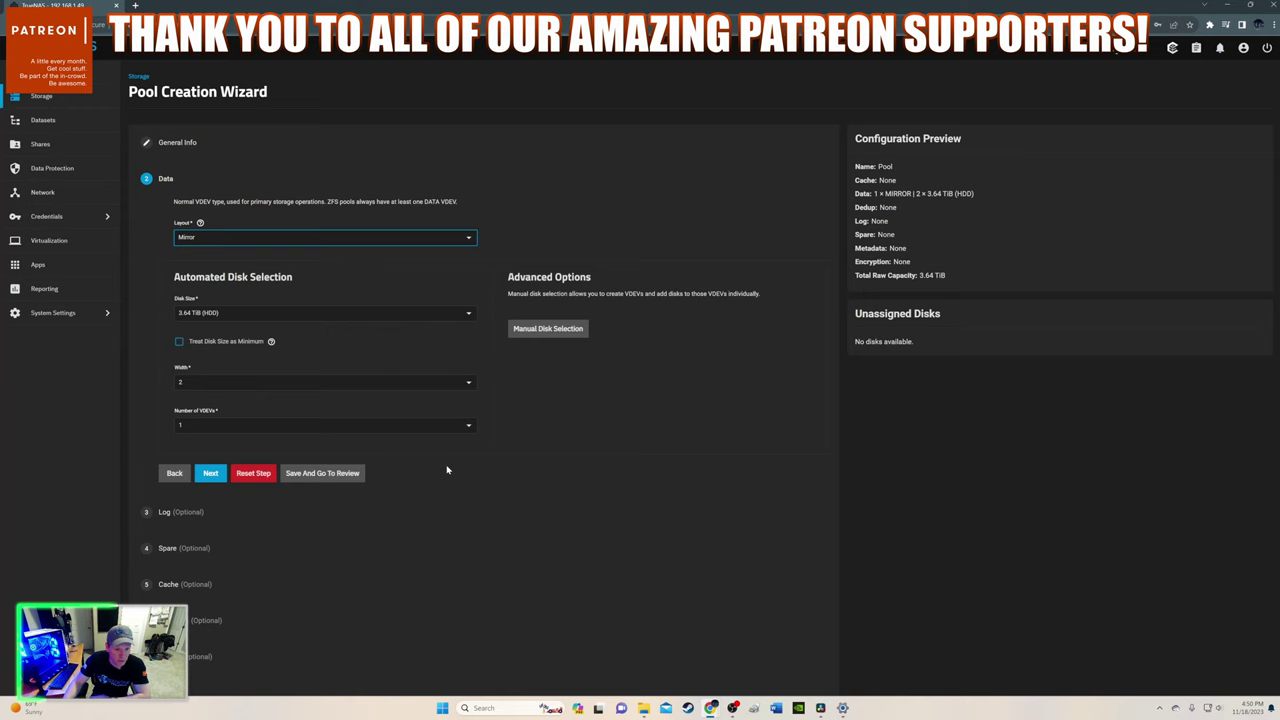
{"action": "left_click", "coordinate": [213, 474]}
Skip the log, spare, cache, metadata and dedup steps, then create the pool, confirming disk erasure
{"action": "left_click", "coordinate": [211, 464]}
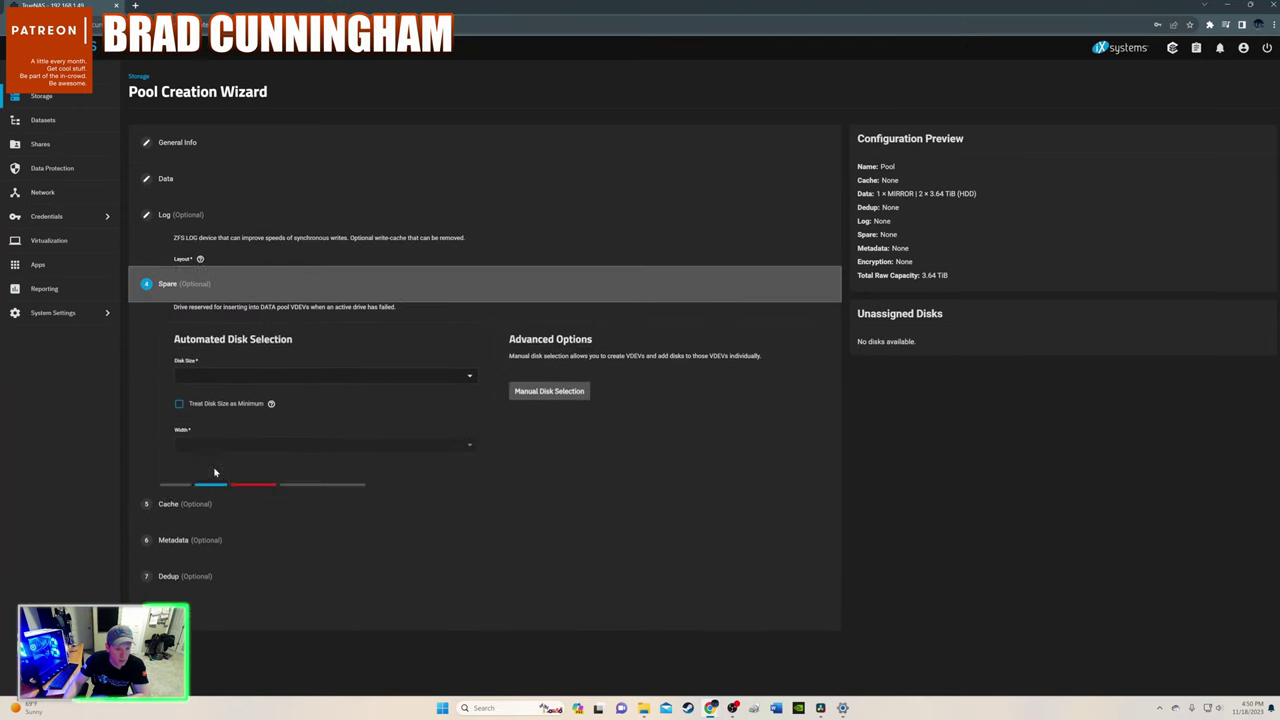
{"action": "left_click", "coordinate": [212, 462]}
{"action": "left_click", "coordinate": [210, 494]}
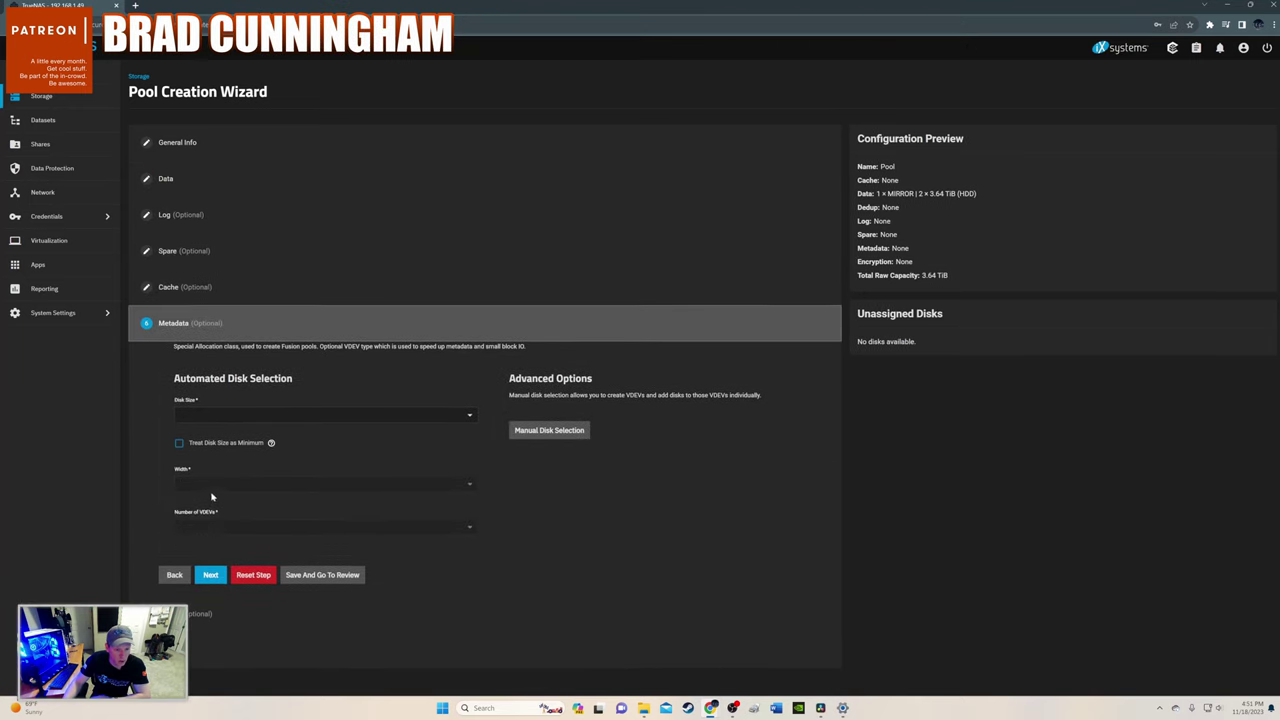
{"action": "left_click", "coordinate": [211, 578]}
{"action": "left_click", "coordinate": [210, 610]}
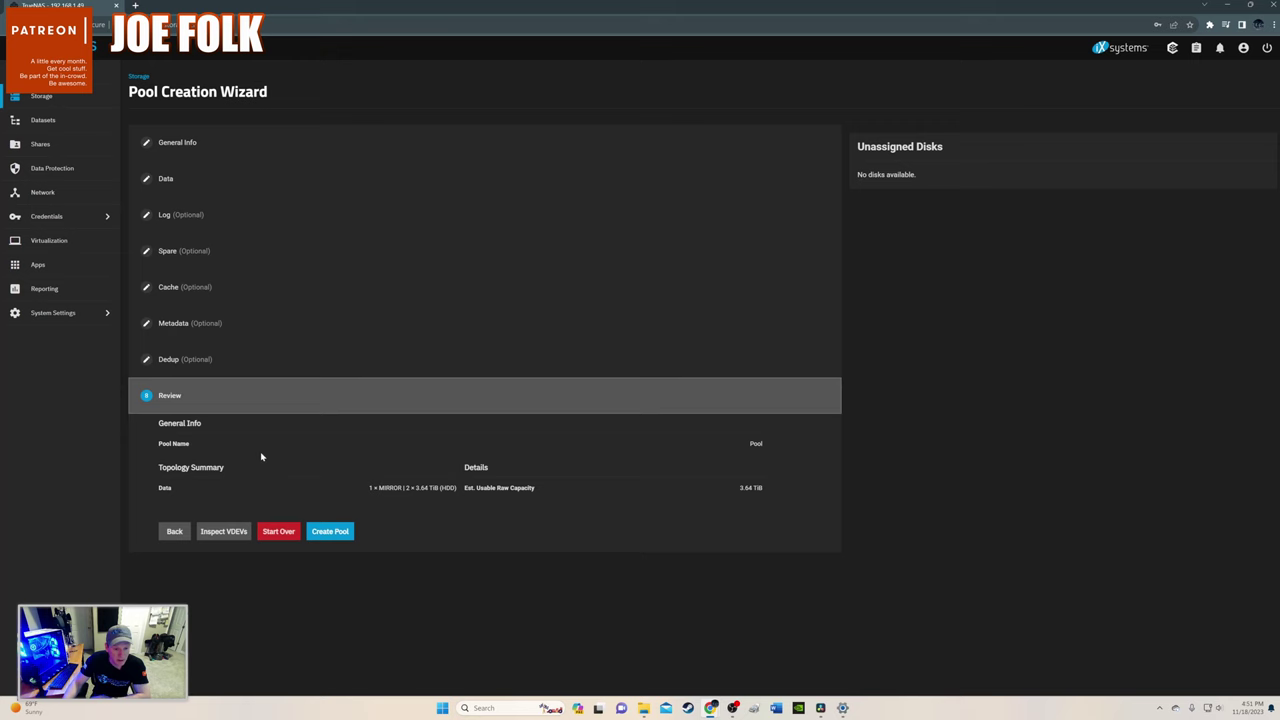
{"action": "left_click", "coordinate": [339, 533]}
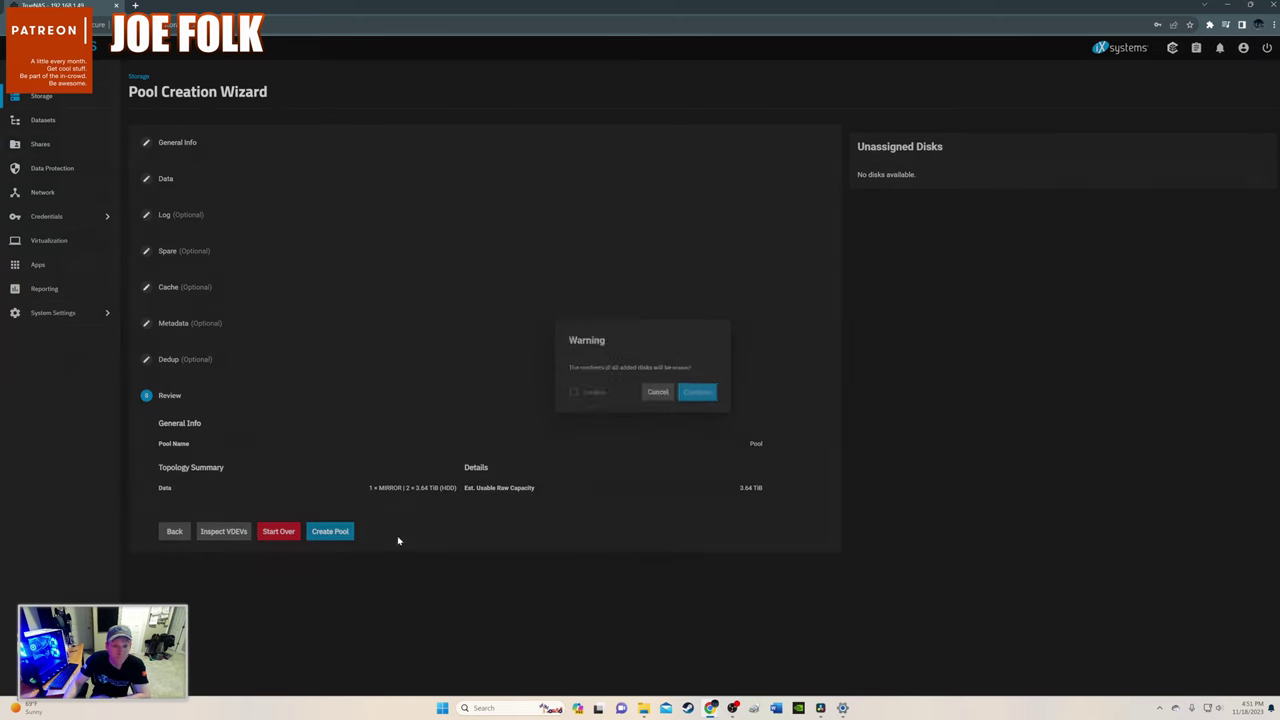
{"action": "left_click", "coordinate": [571, 393]}
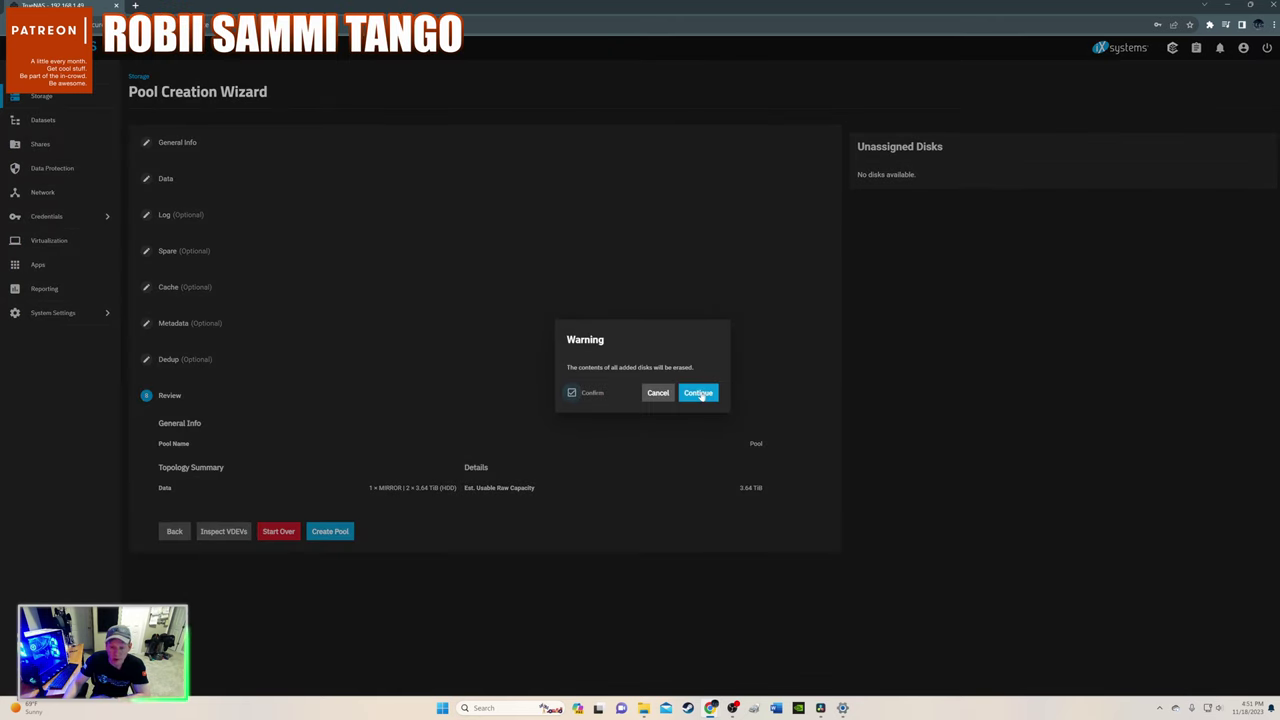
{"action": "left_click", "coordinate": [696, 394]}
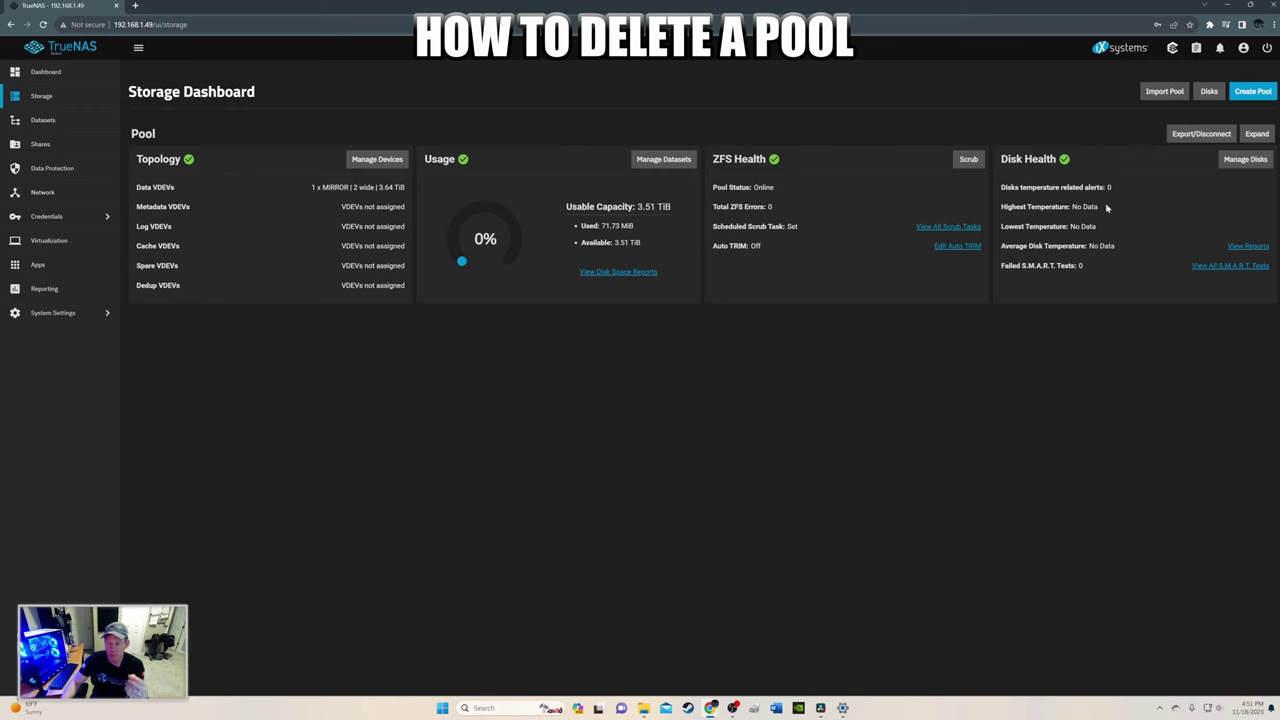
{"action": "left_click", "coordinate": [1195, 134]}
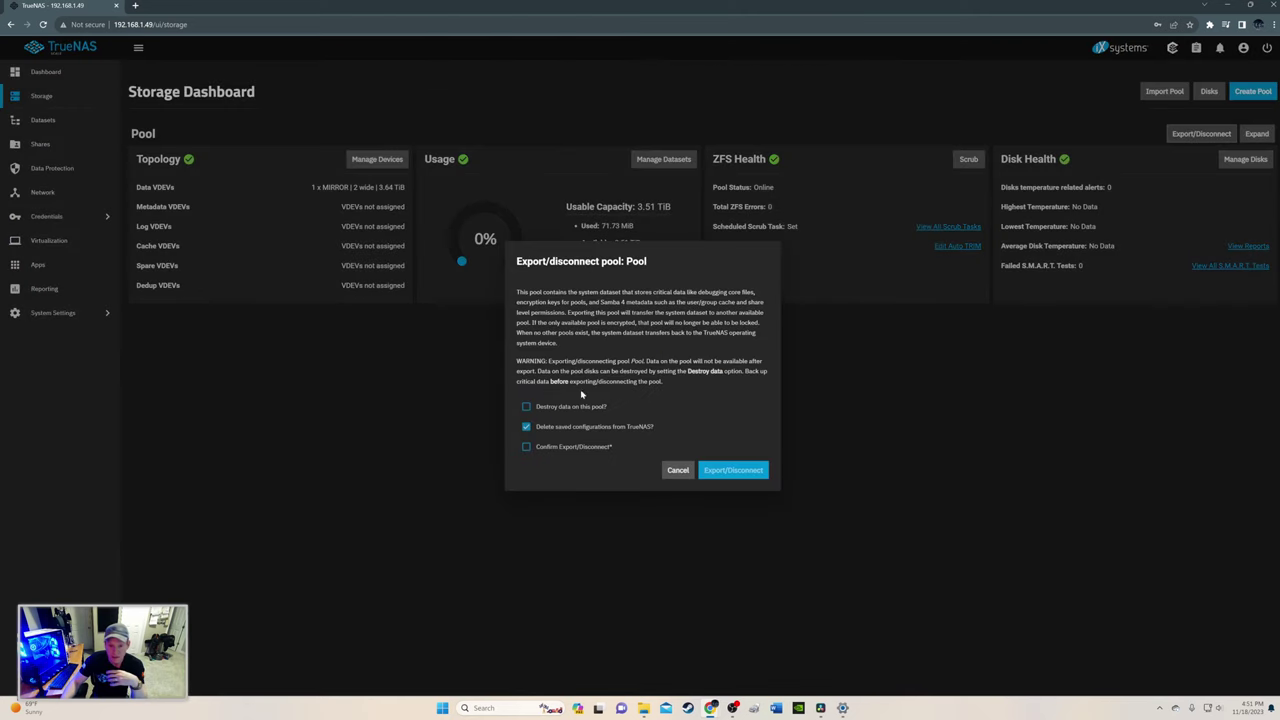
{"action": "left_click", "coordinate": [527, 407]}
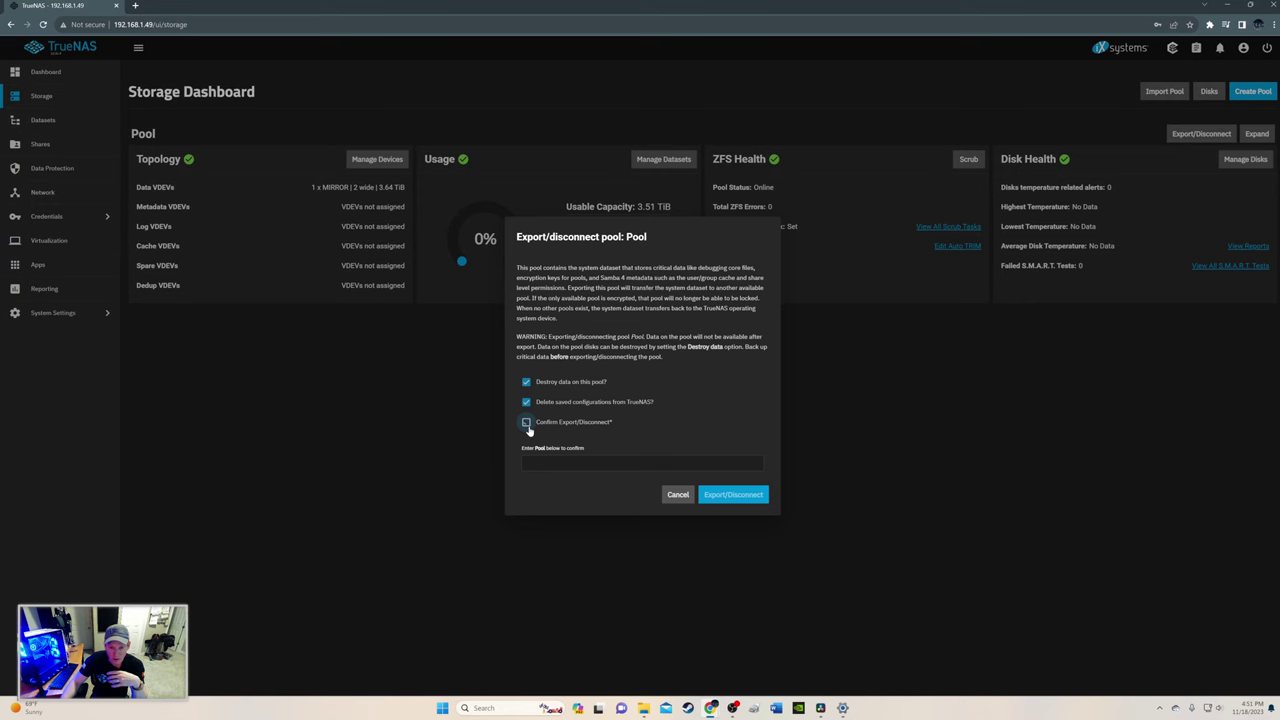
{"action": "key", "text": "Tab"}
{"action": "type", "text": "P"}
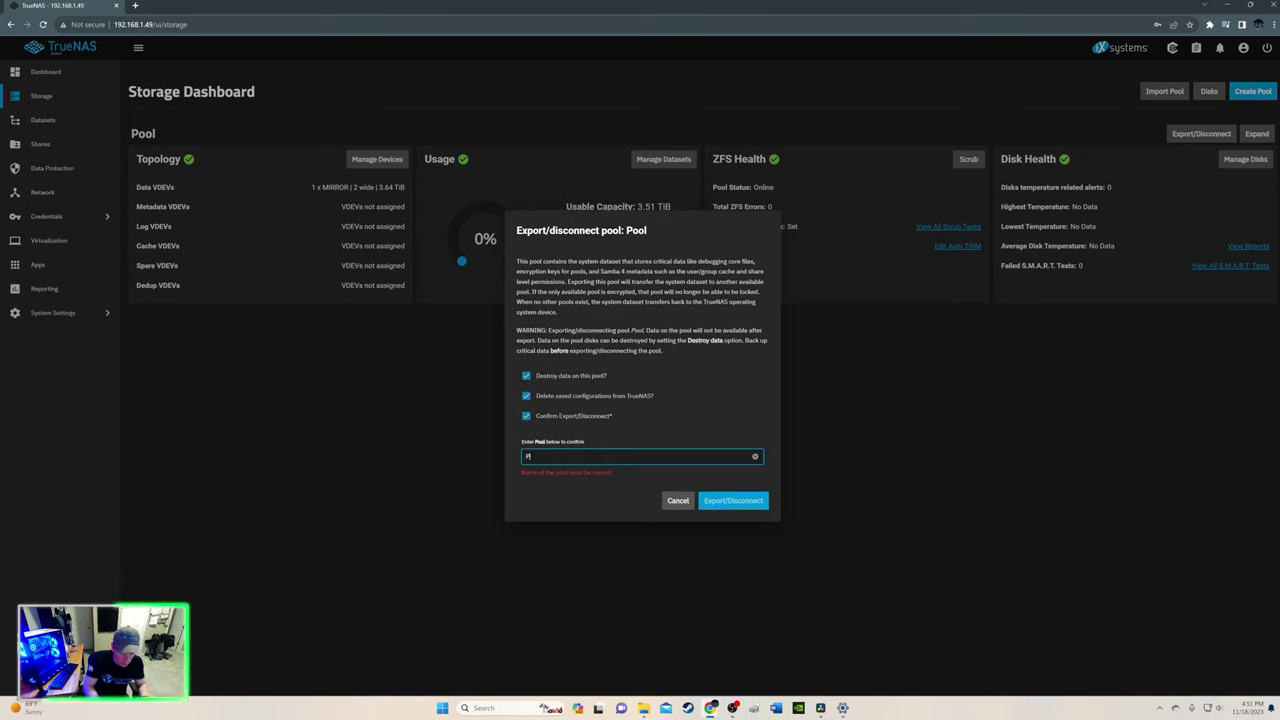
{"action": "type", "text": "ool"}
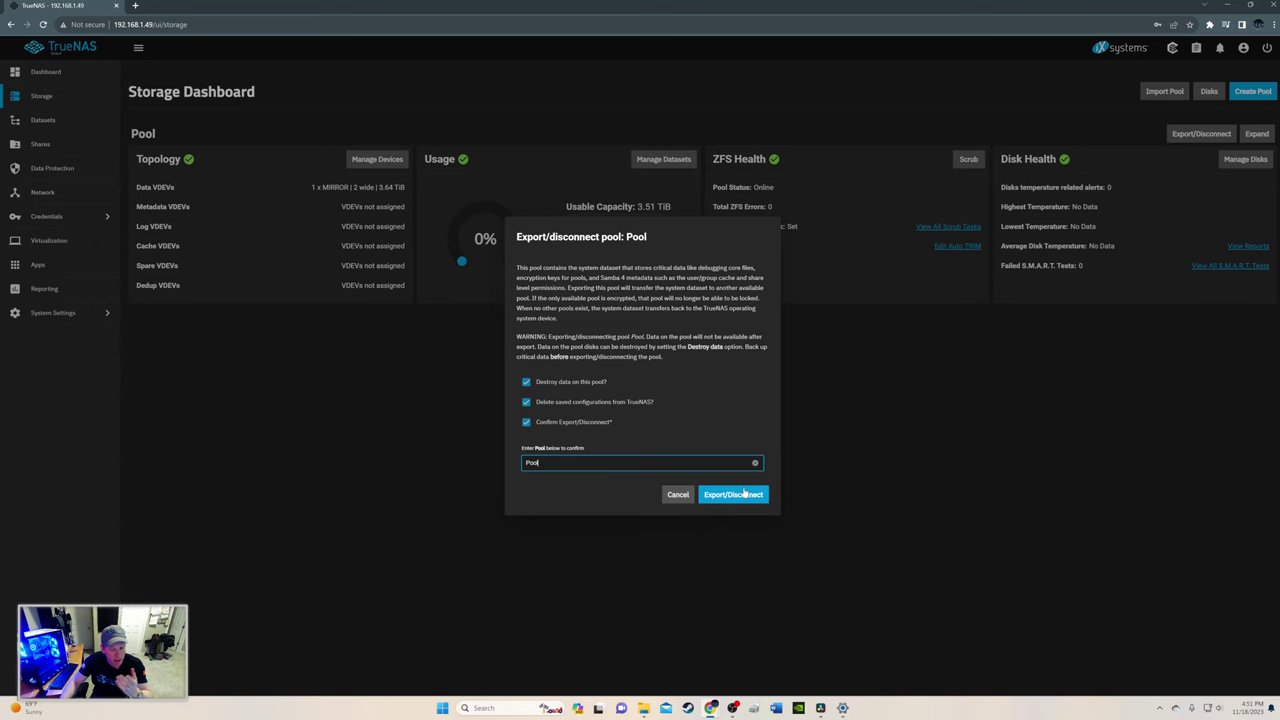
{"action": "left_click", "coordinate": [670, 495]}
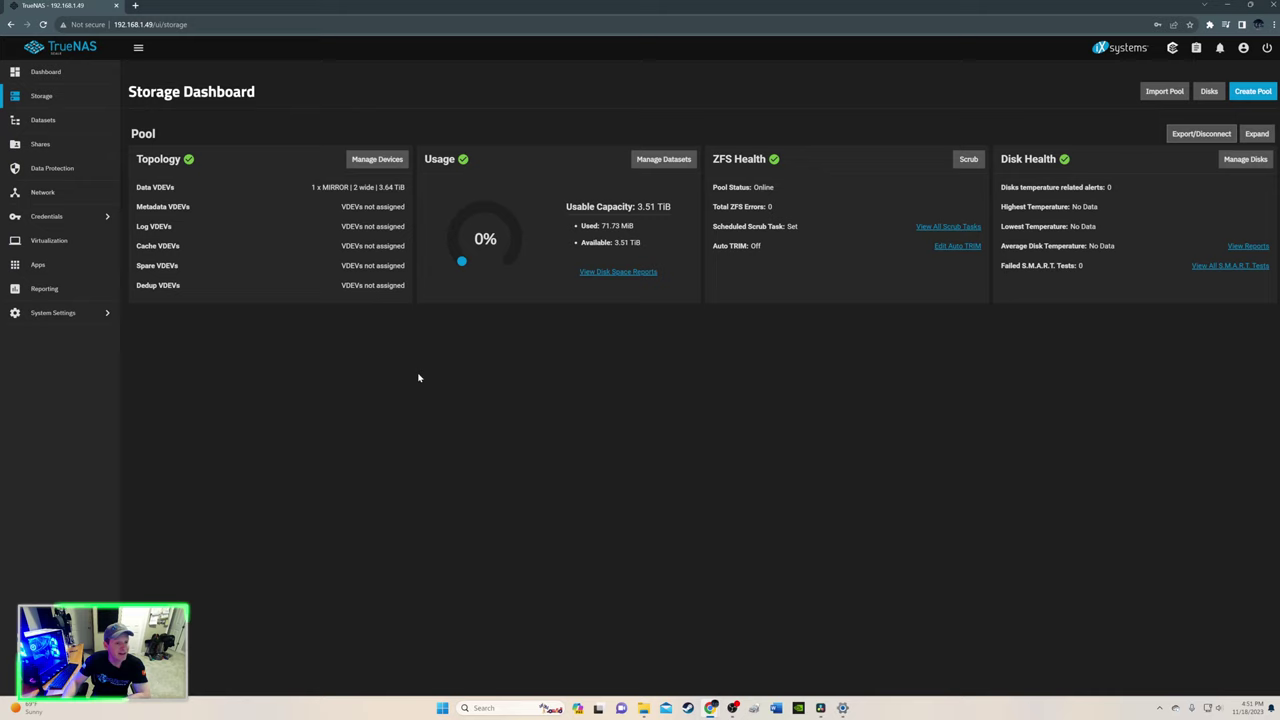
Add local user uhub with a full name, confirmed password, UID 3000 and Samba Authentication
{"action": "left_click", "coordinate": [50, 216]}
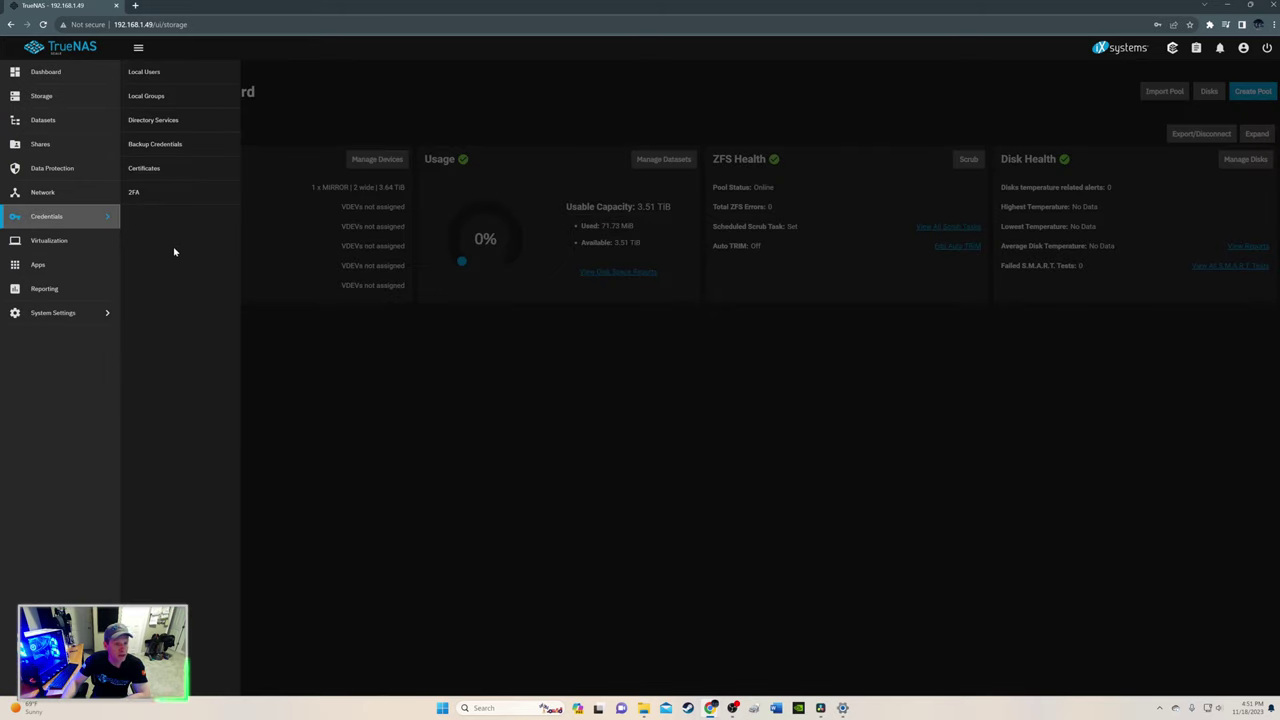
{"action": "left_click", "coordinate": [158, 73]}
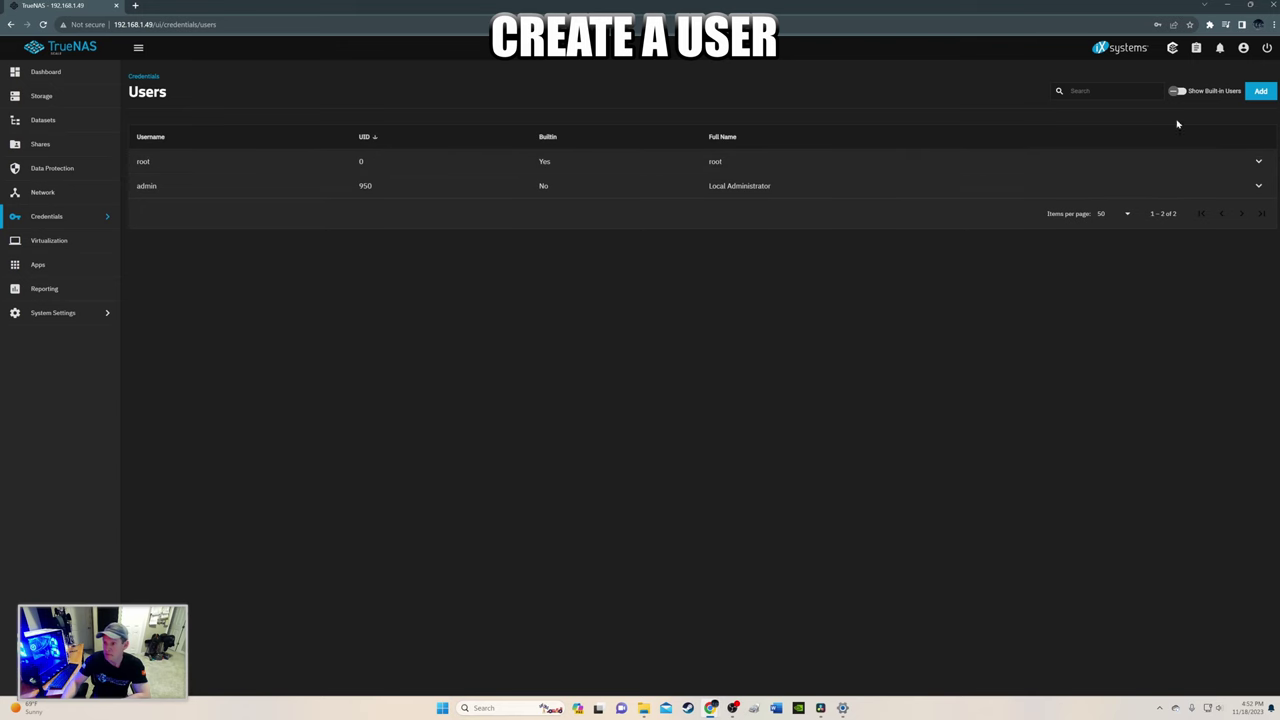
{"action": "left_click", "coordinate": [1260, 91]}
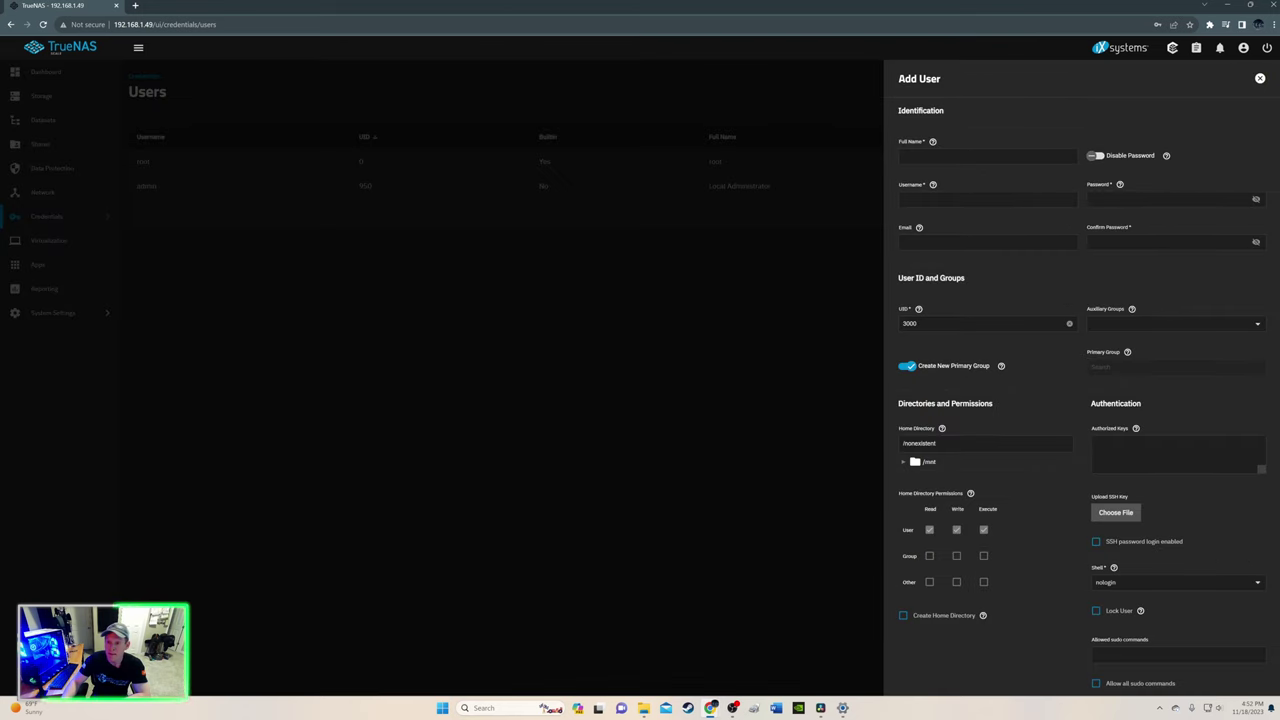
{"action": "type", "text": "U"}
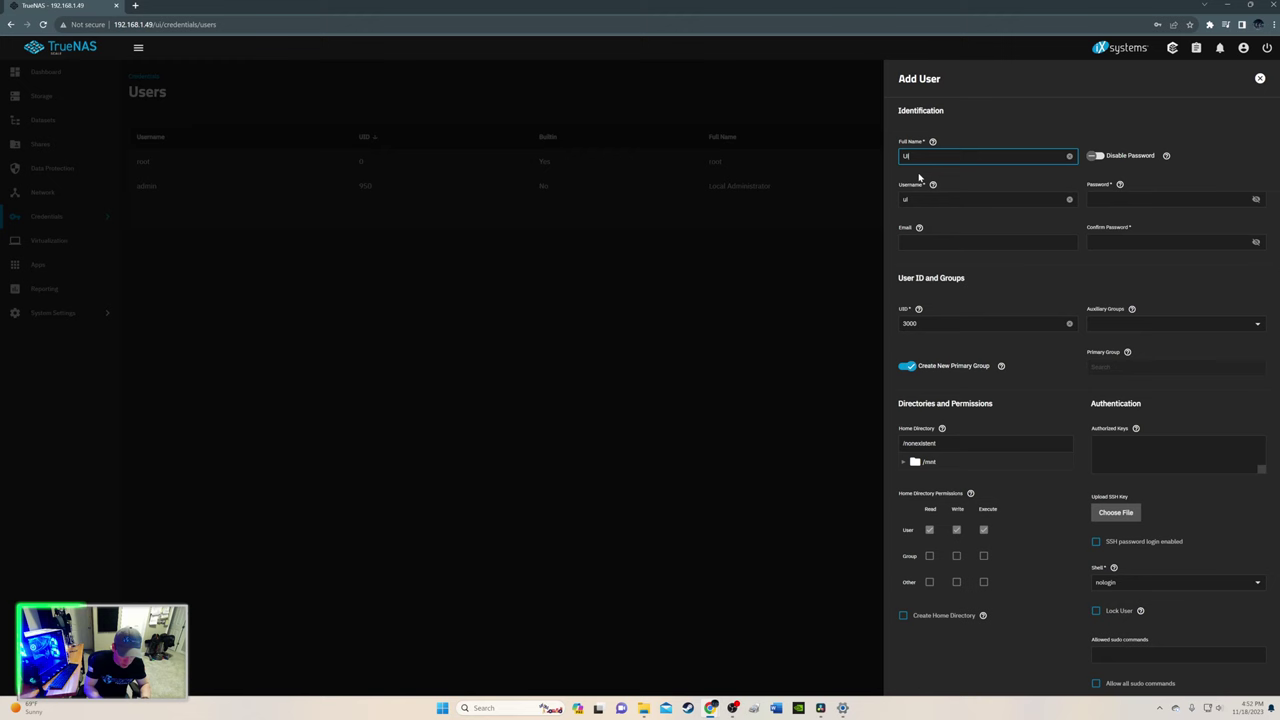
{"action": "type", "text": "ltimate Tech Hub"}
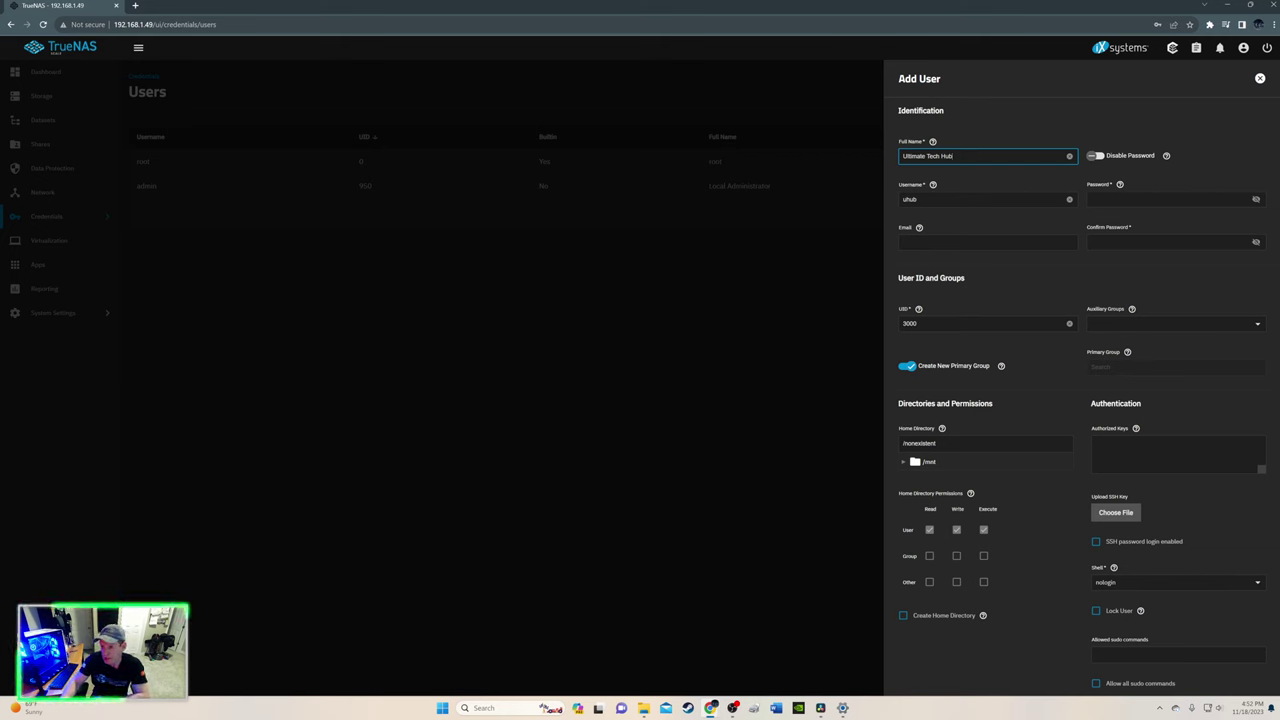
{"action": "left_click", "coordinate": [1092, 199]}
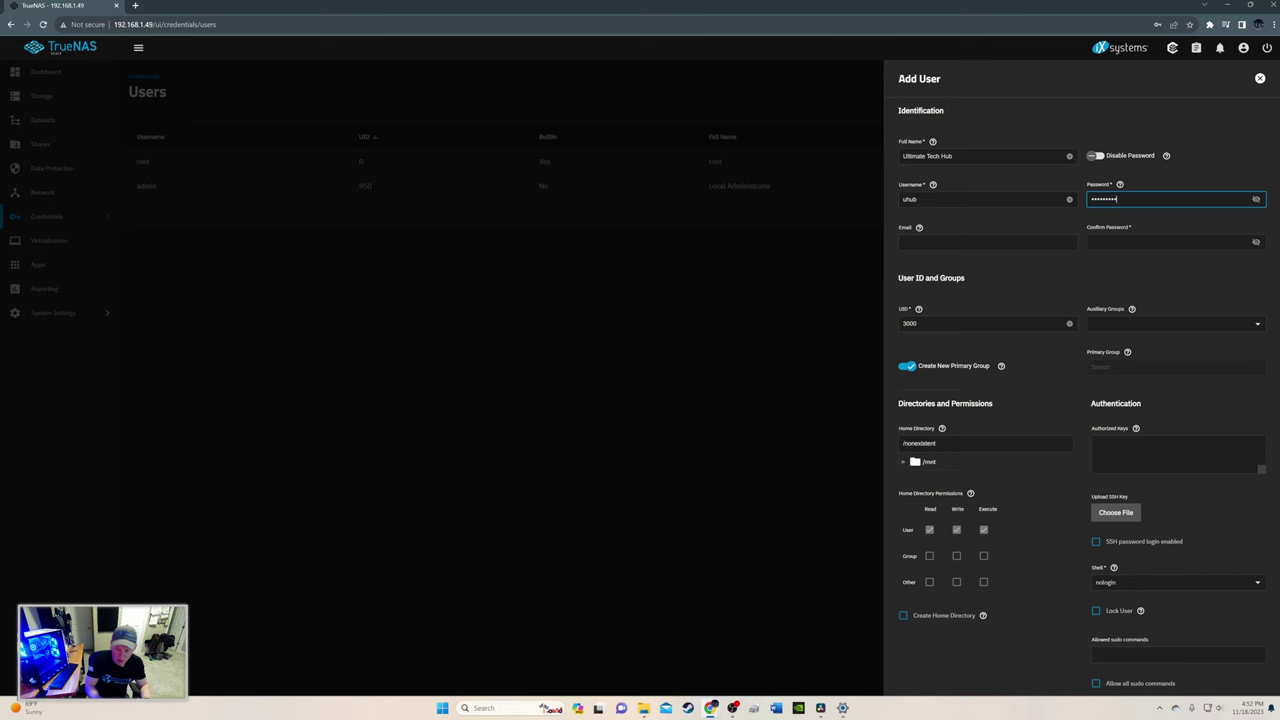
{"action": "left_click", "coordinate": [1166, 238]}
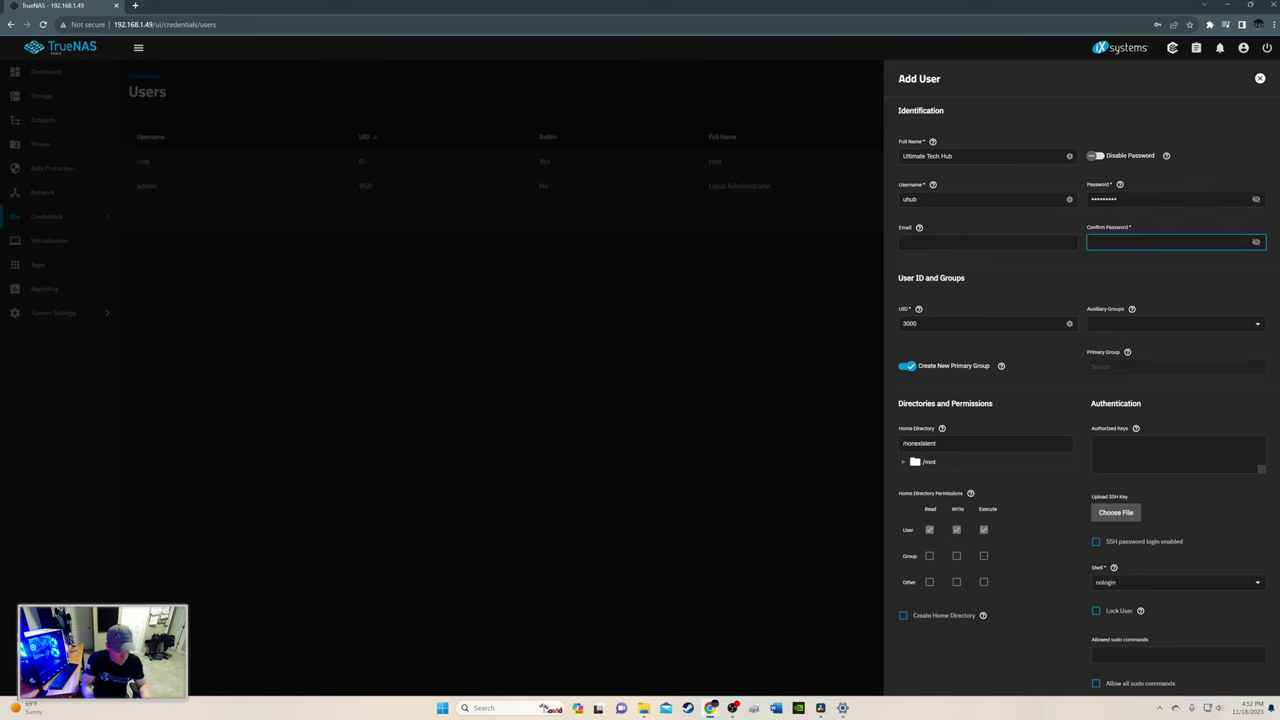
{"action": "type", "text": "•"}
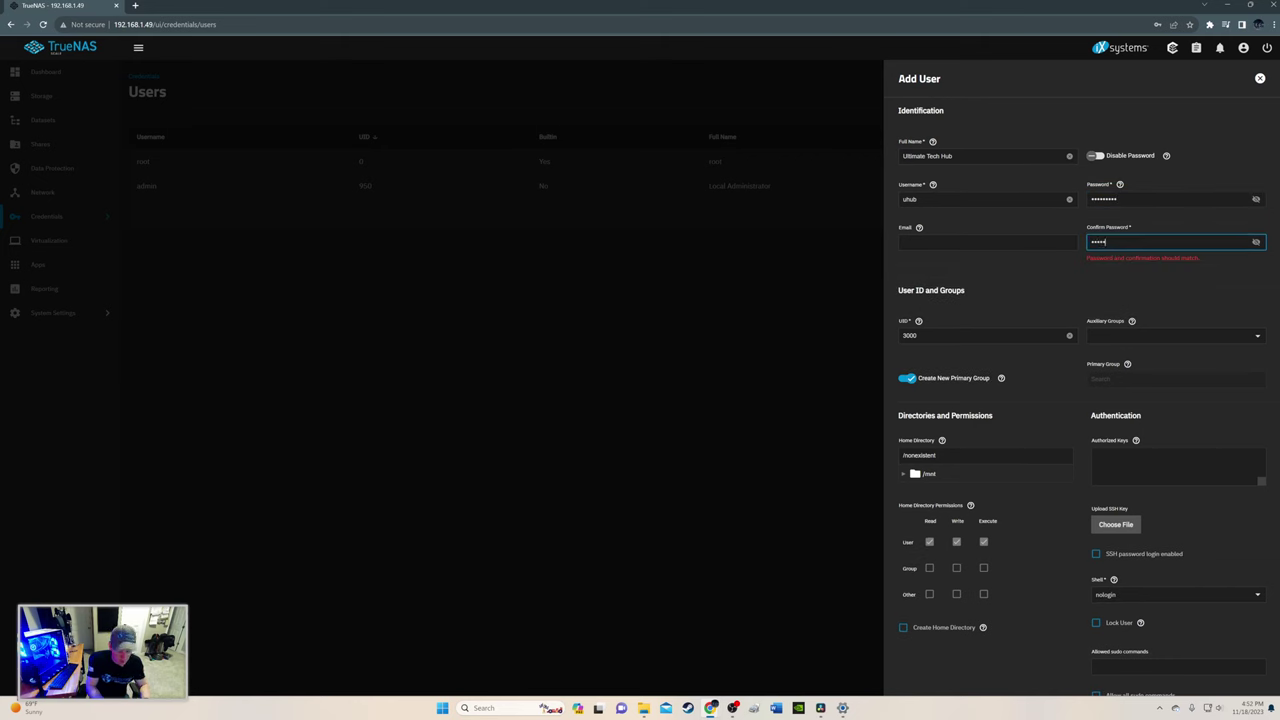
{"action": "type", "text": "••••••••"}
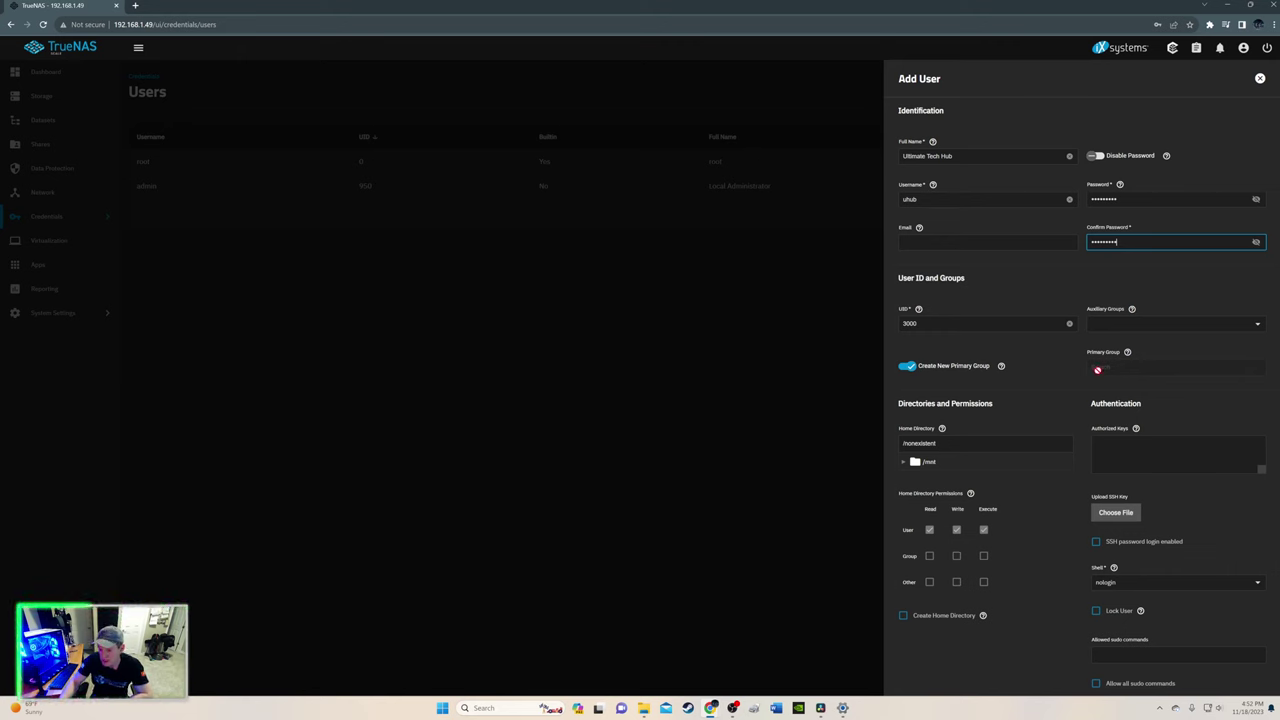
{"action": "scroll", "coordinate": [1160, 377], "scroll_direction": "down", "scroll_amount": 3}
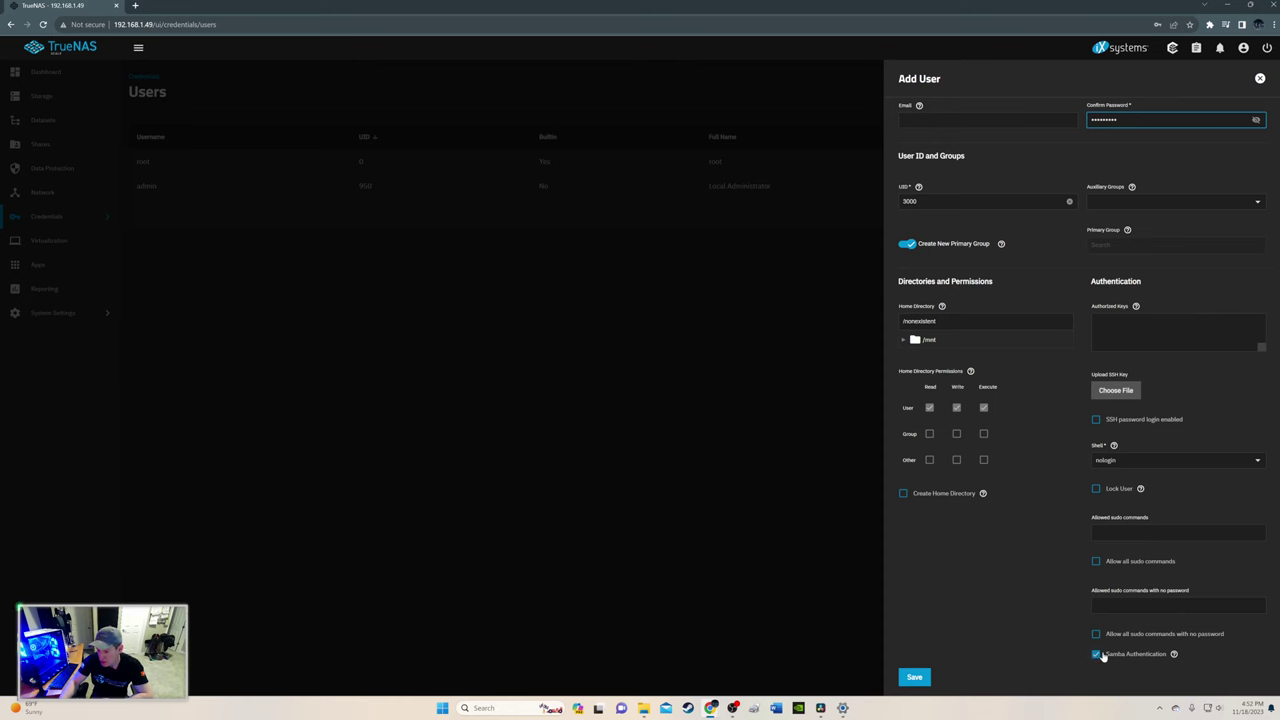
{"action": "left_click", "coordinate": [915, 679]}
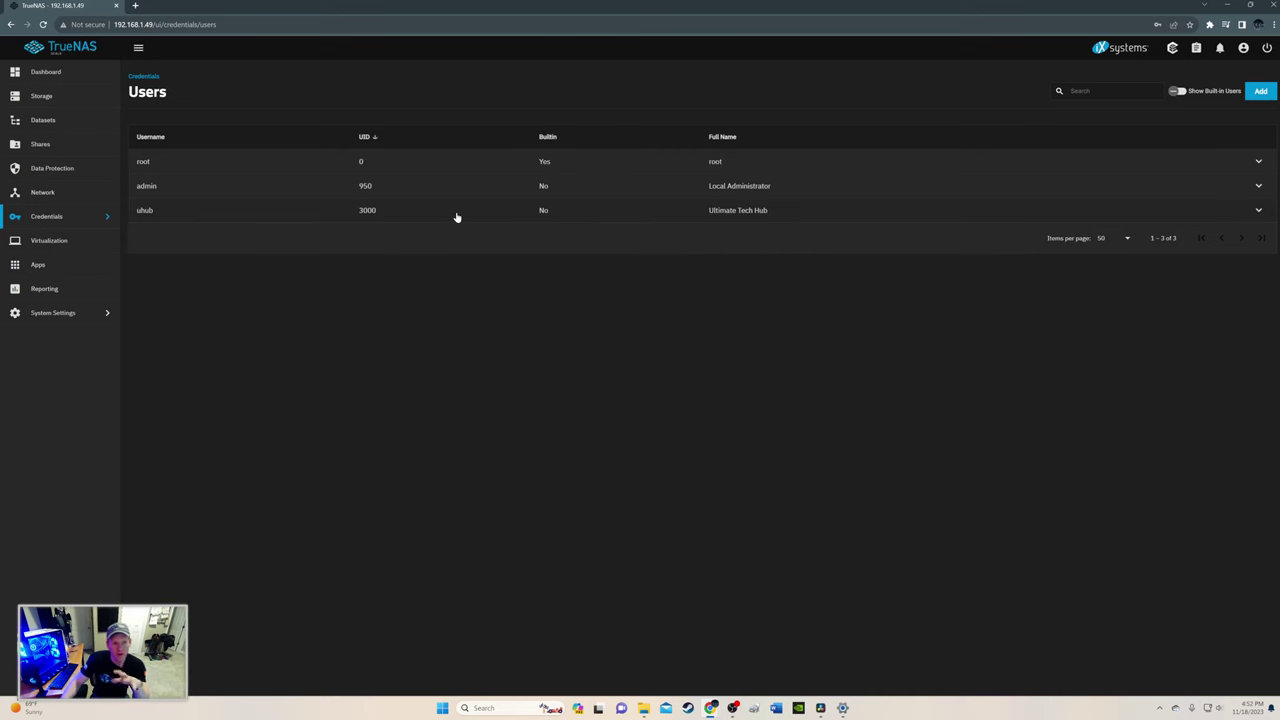
Create dataset UTH under Pool with share type SMB
{"action": "left_click", "coordinate": [66, 122]}
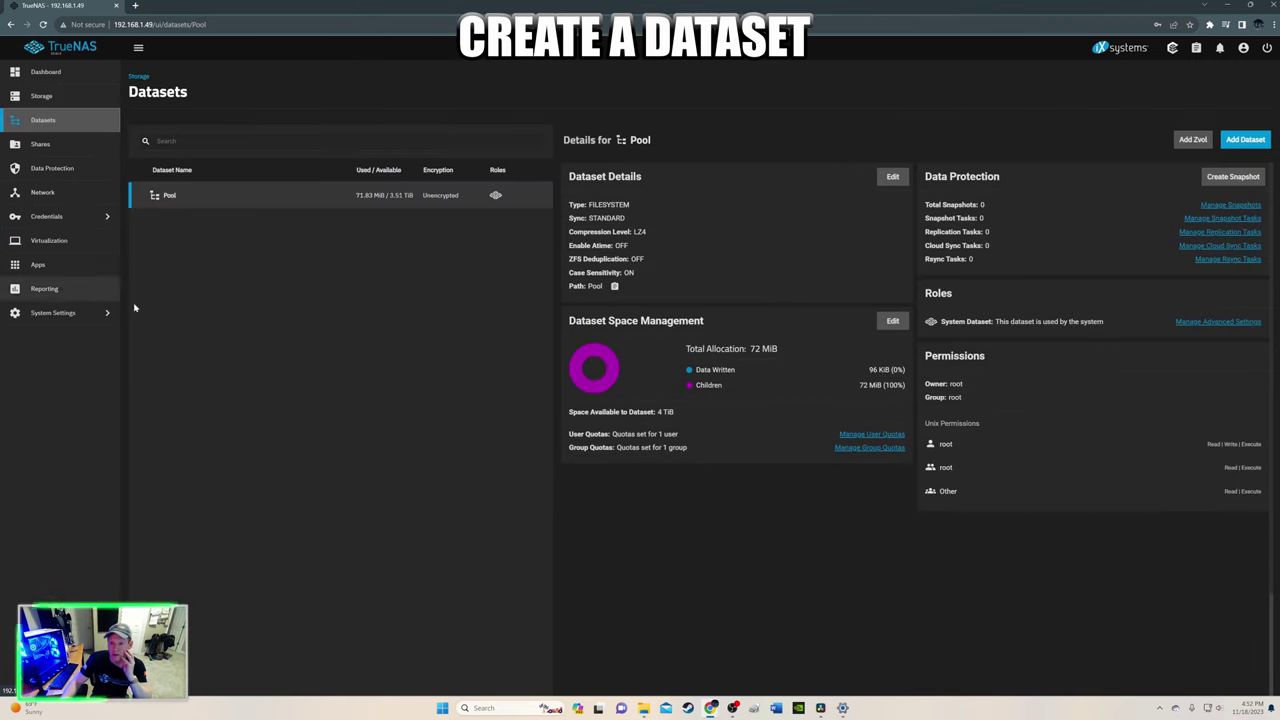
{"action": "left_click", "coordinate": [1245, 140]}
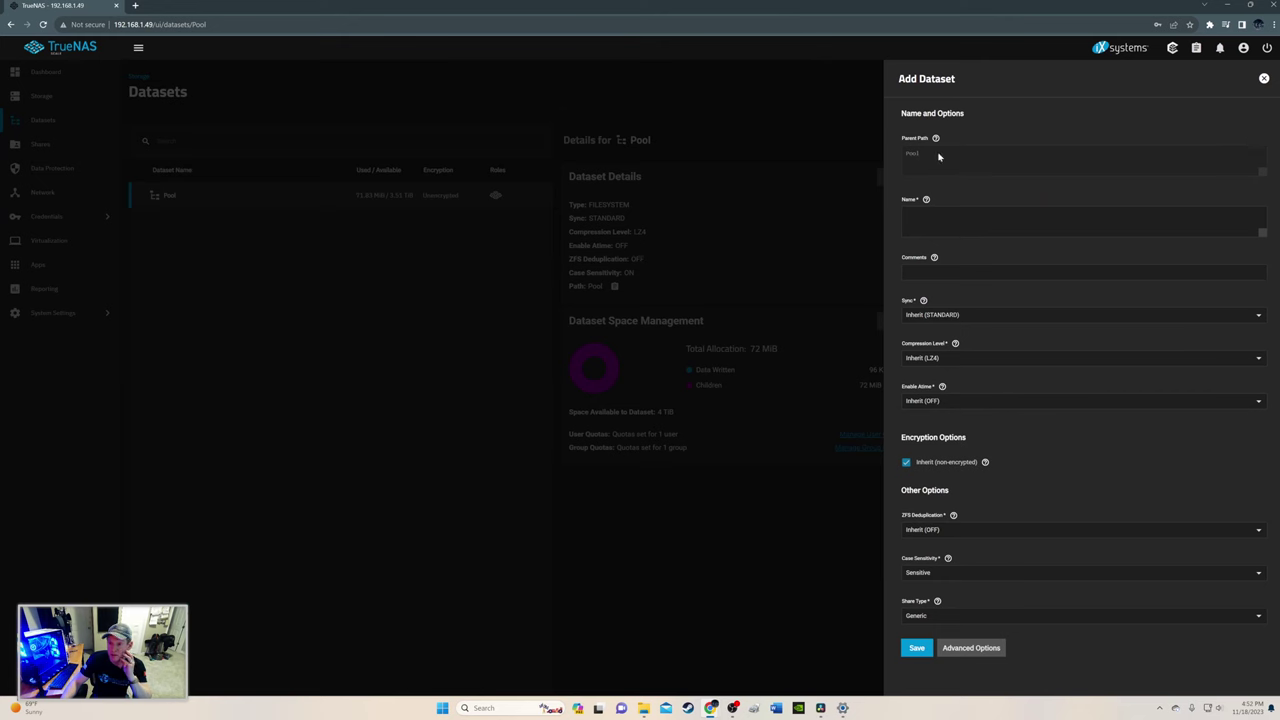
{"action": "left_click", "coordinate": [1080, 222]}
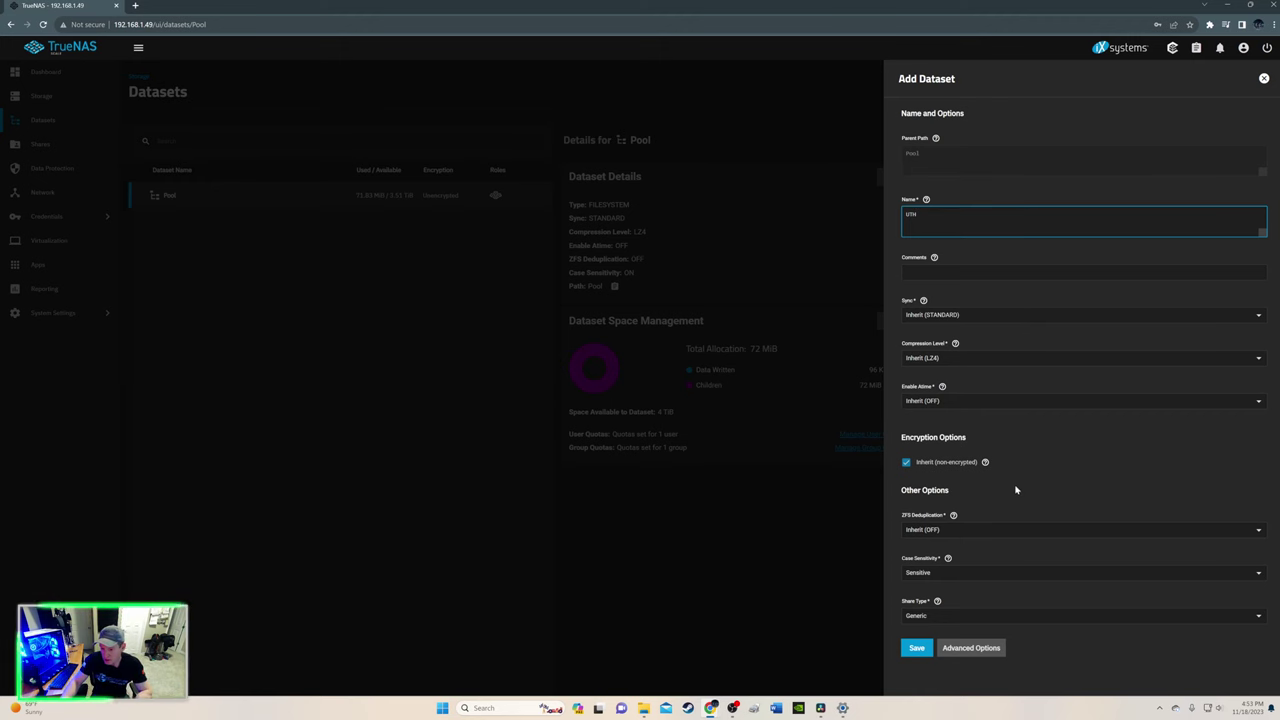
{"action": "left_click", "coordinate": [1226, 618]}
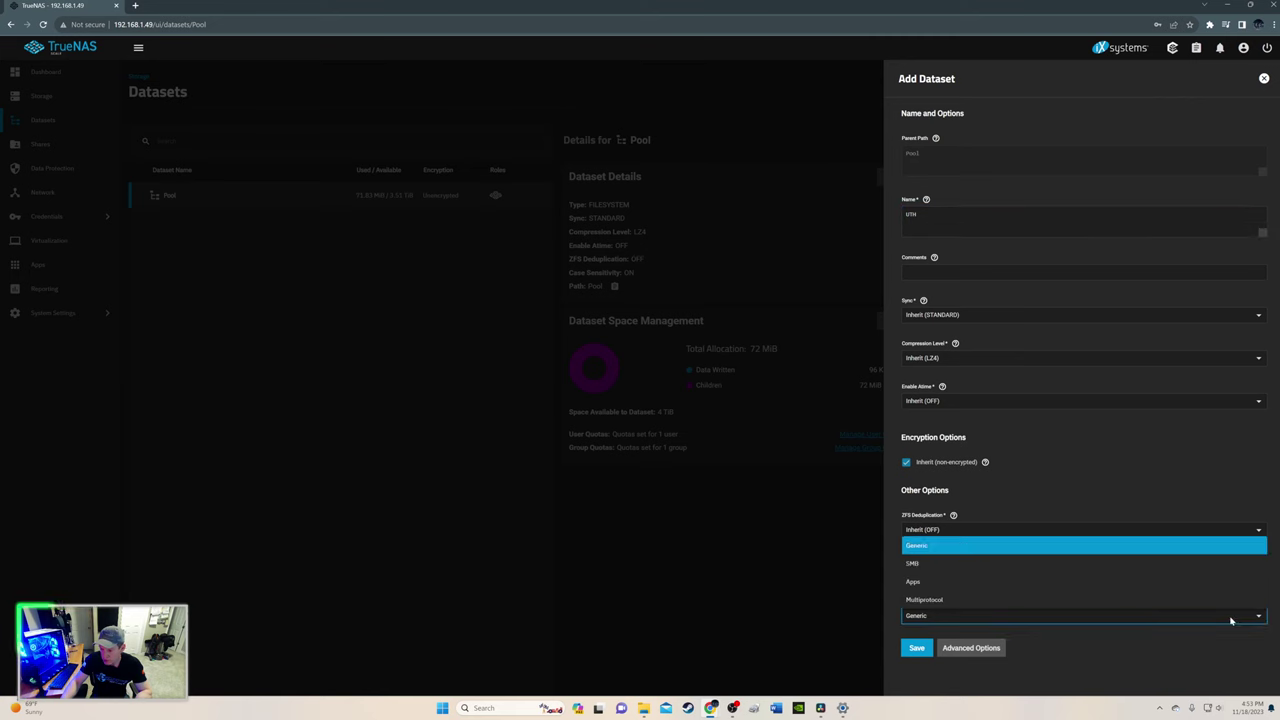
{"action": "left_click", "coordinate": [1071, 565]}
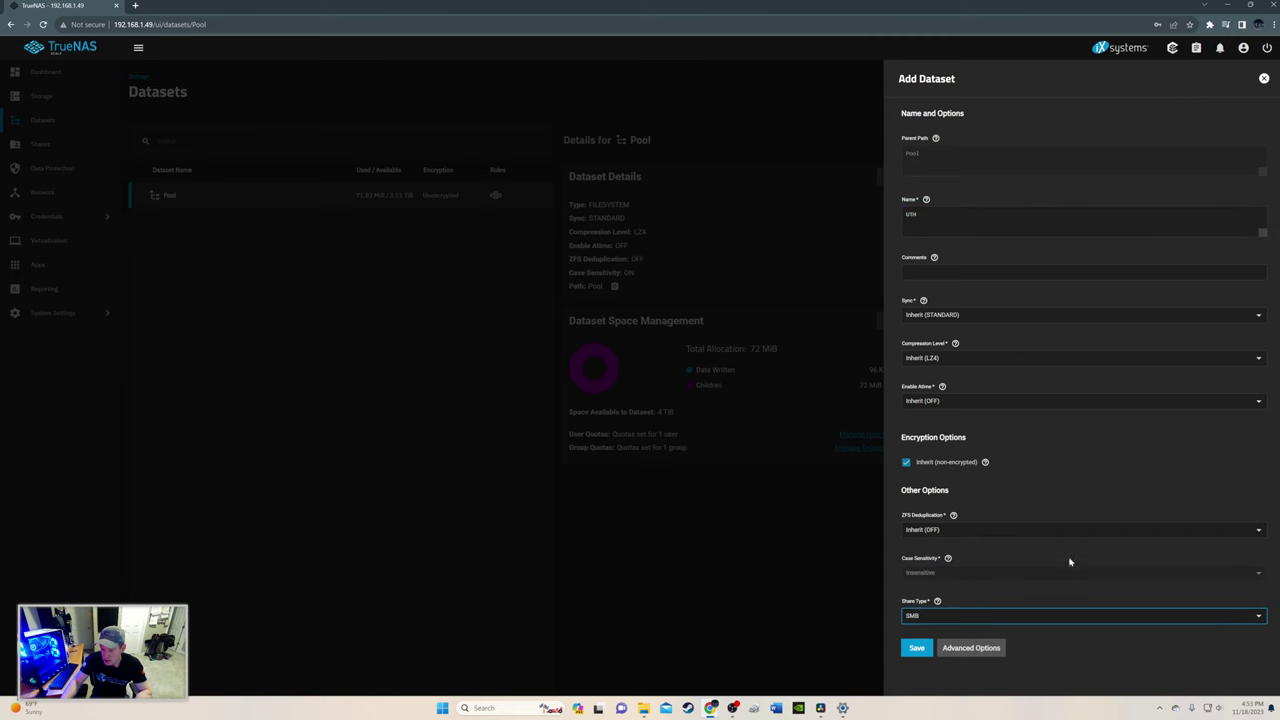
{"action": "left_click", "coordinate": [918, 650]}
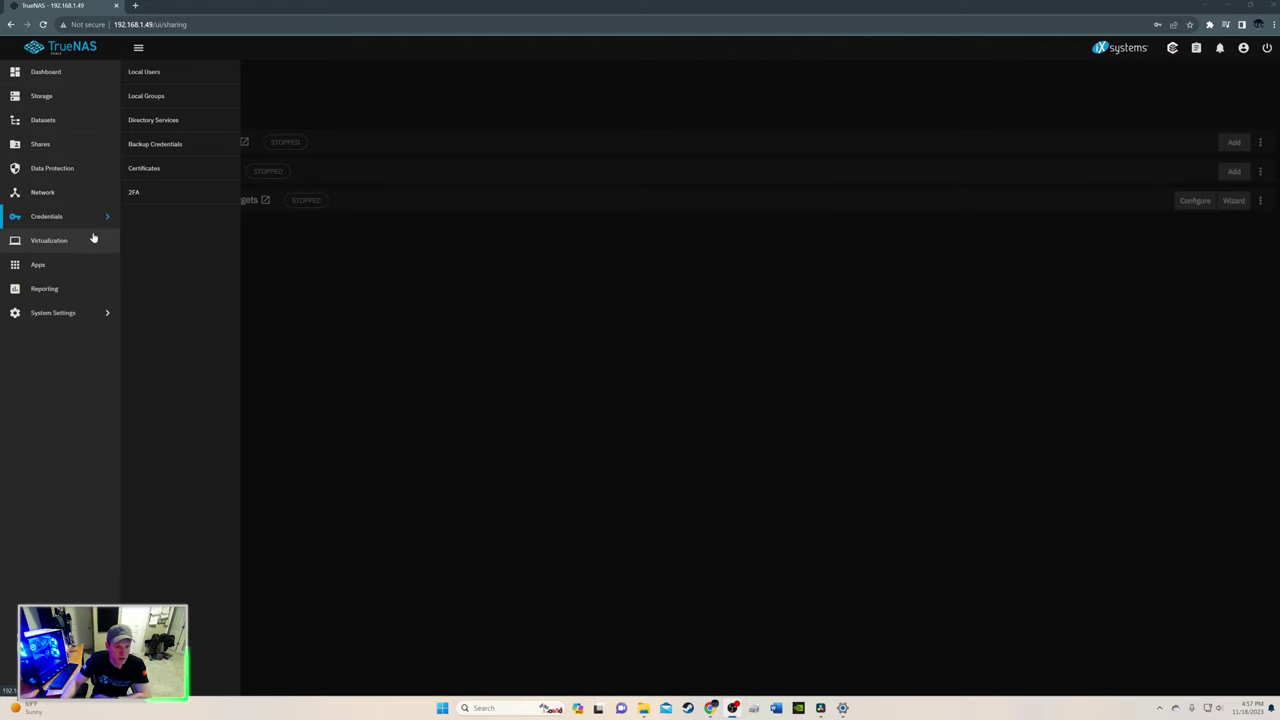
Add a new SMB share with path /mnt/Pool/UTH
{"action": "left_click", "coordinate": [93, 152]}
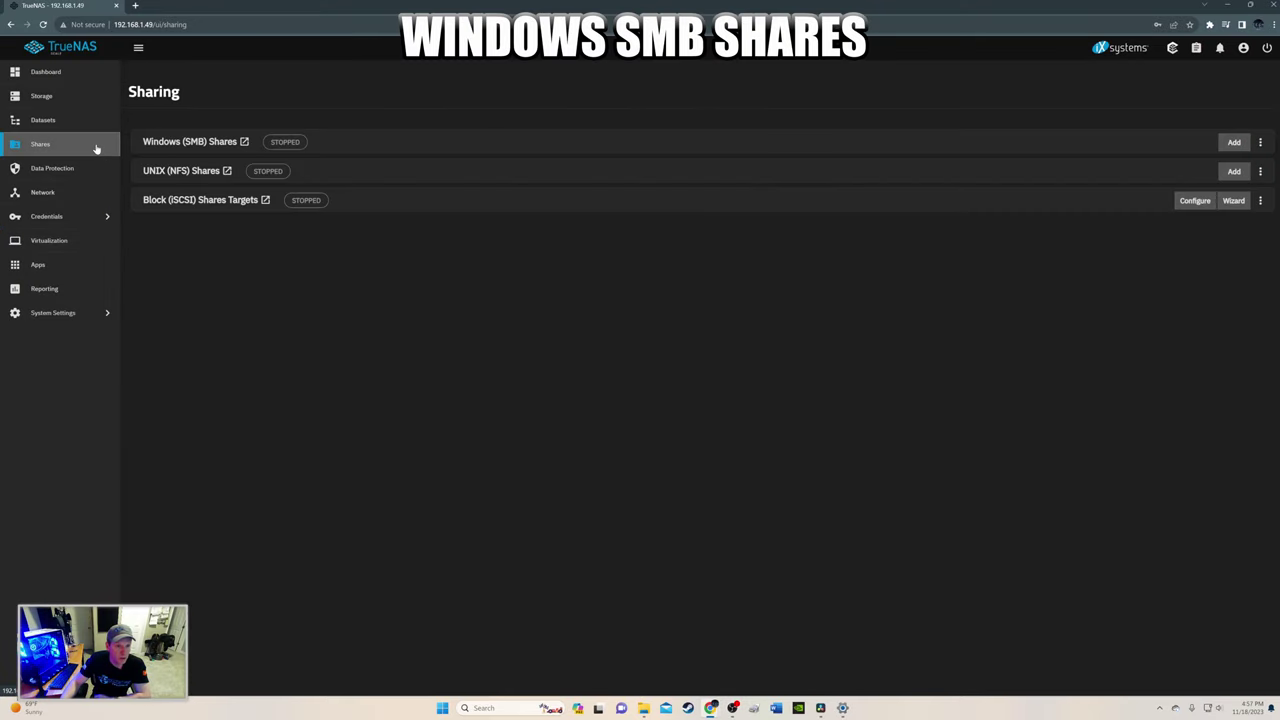
{"action": "left_click", "coordinate": [1234, 142]}
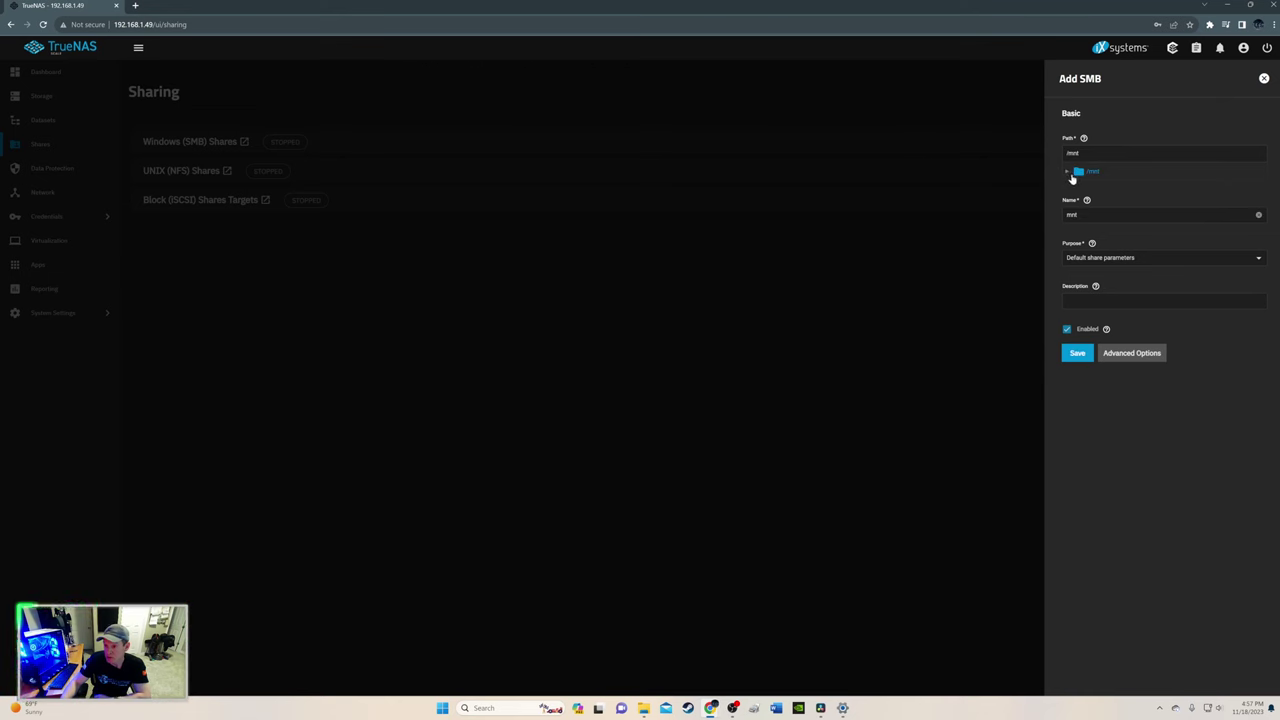
{"action": "left_click", "coordinate": [1077, 174]}
{"action": "left_click", "coordinate": [1078, 173]}
{"action": "left_click", "coordinate": [1065, 173]}
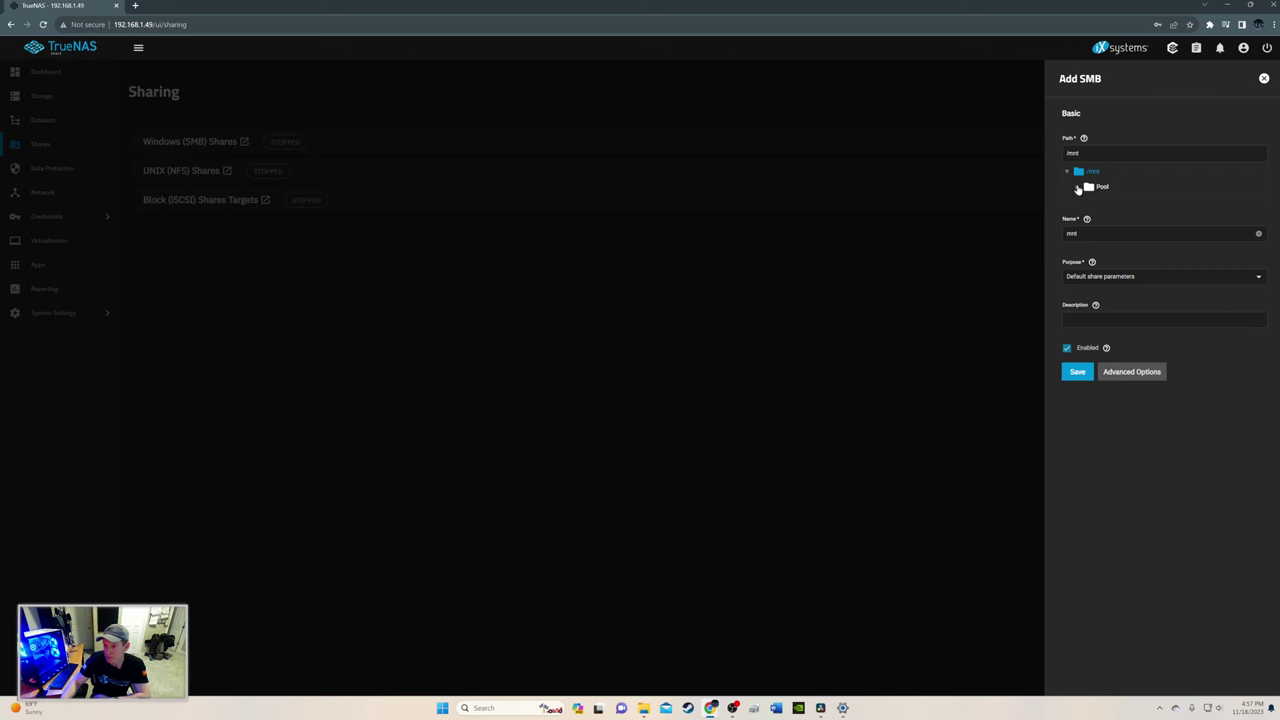
{"action": "left_click", "coordinate": [1078, 188]}
{"action": "left_click", "coordinate": [1097, 203]}
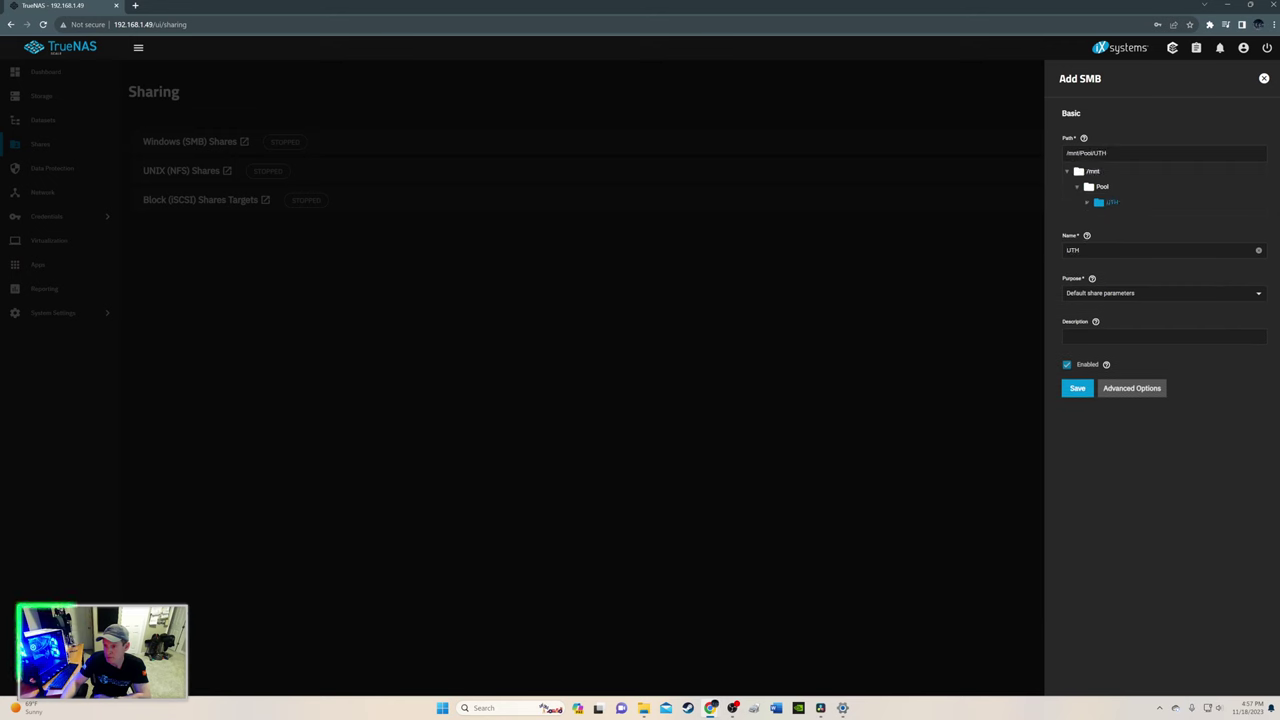
Describe the share as 'My Data', save it, and enable the SMB service with auto-start
{"action": "left_click", "coordinate": [1088, 336]}
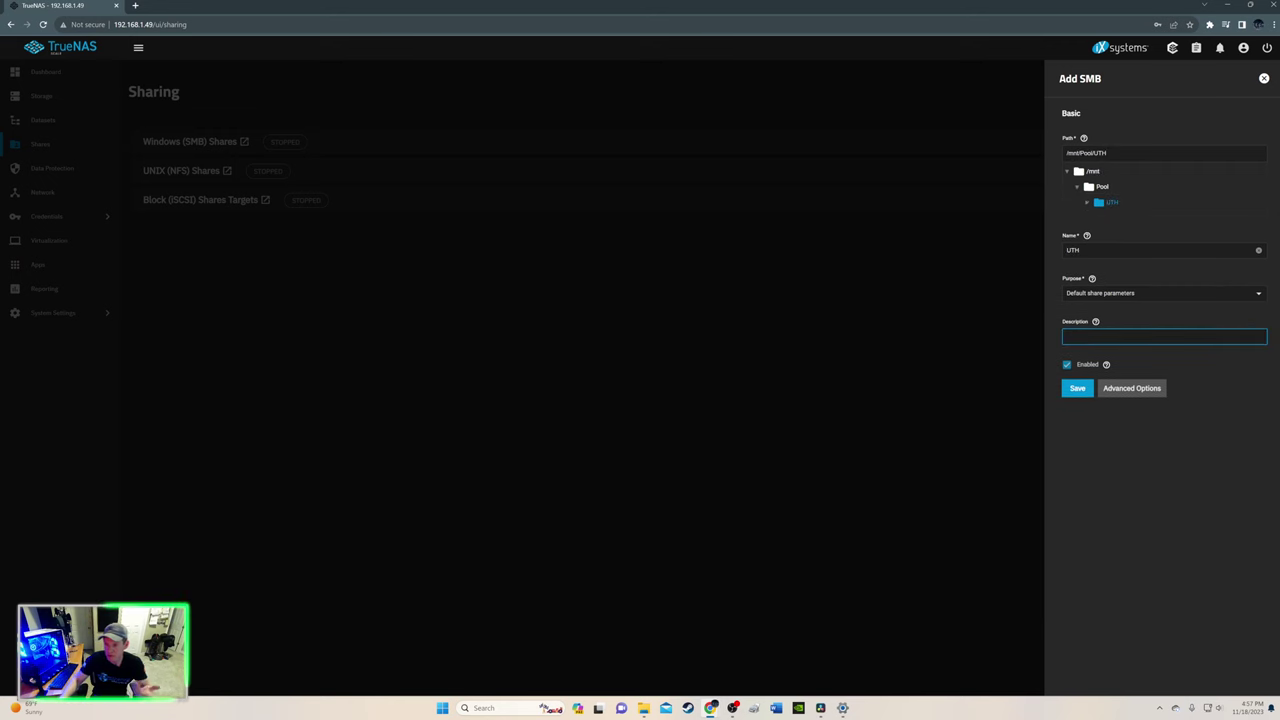
{"action": "type", "text": "My"}
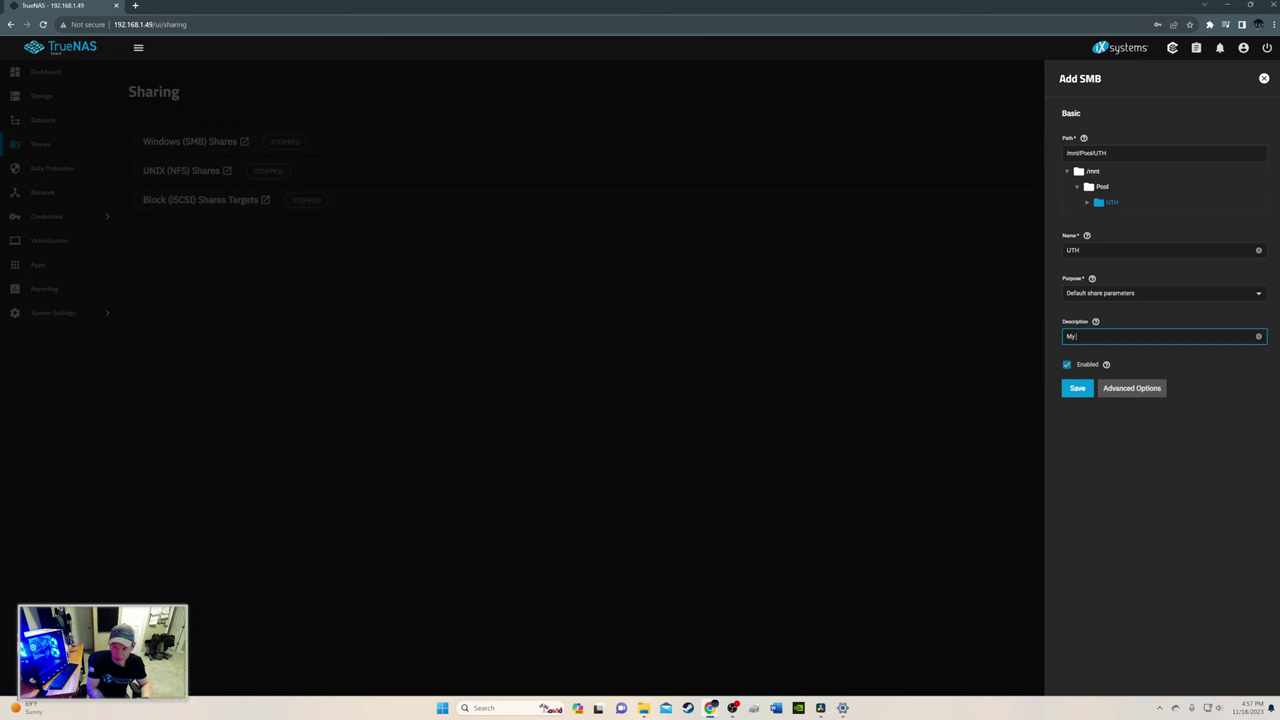
{"action": "type", "text": " Data"}
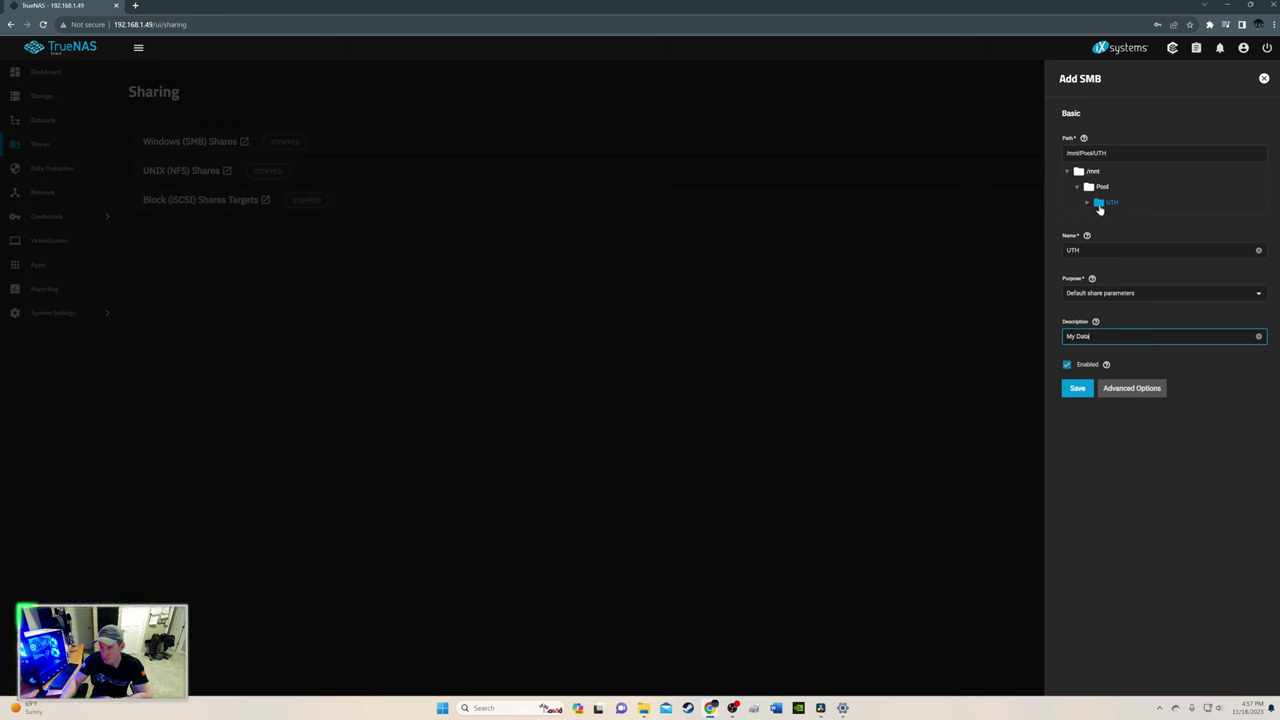
{"action": "left_click", "coordinate": [1078, 386]}
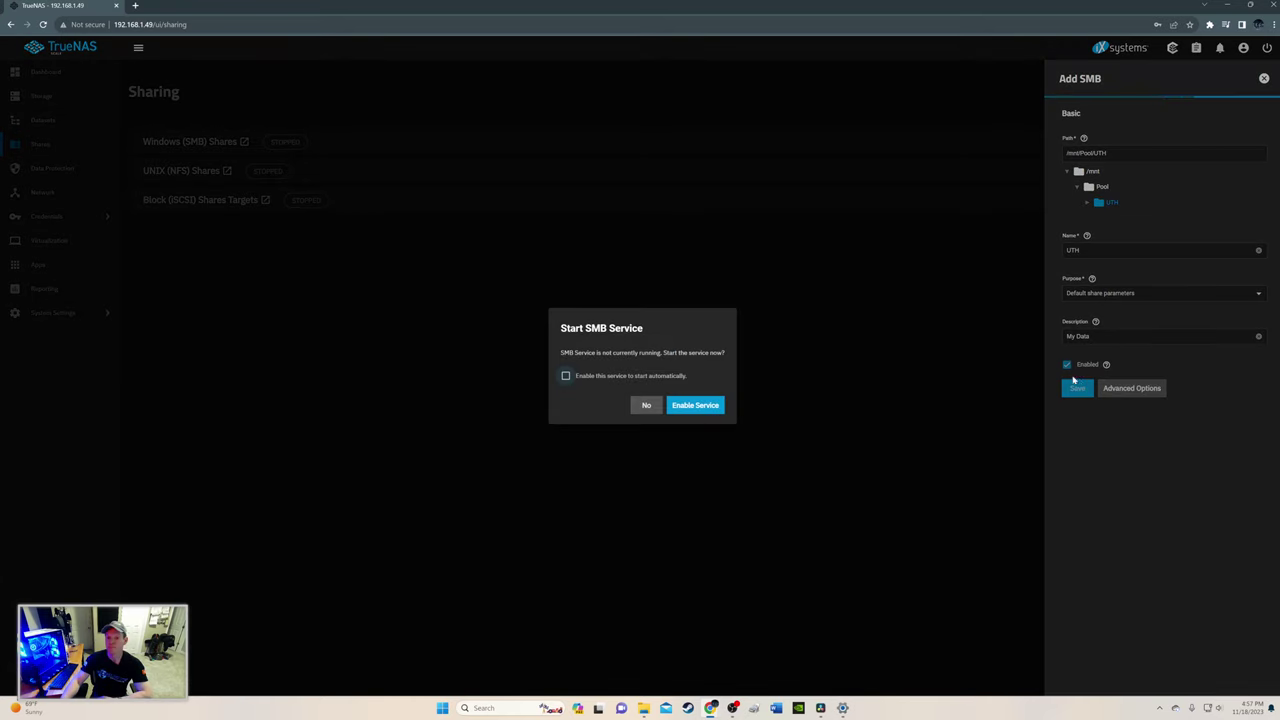
{"action": "left_click", "coordinate": [566, 376]}
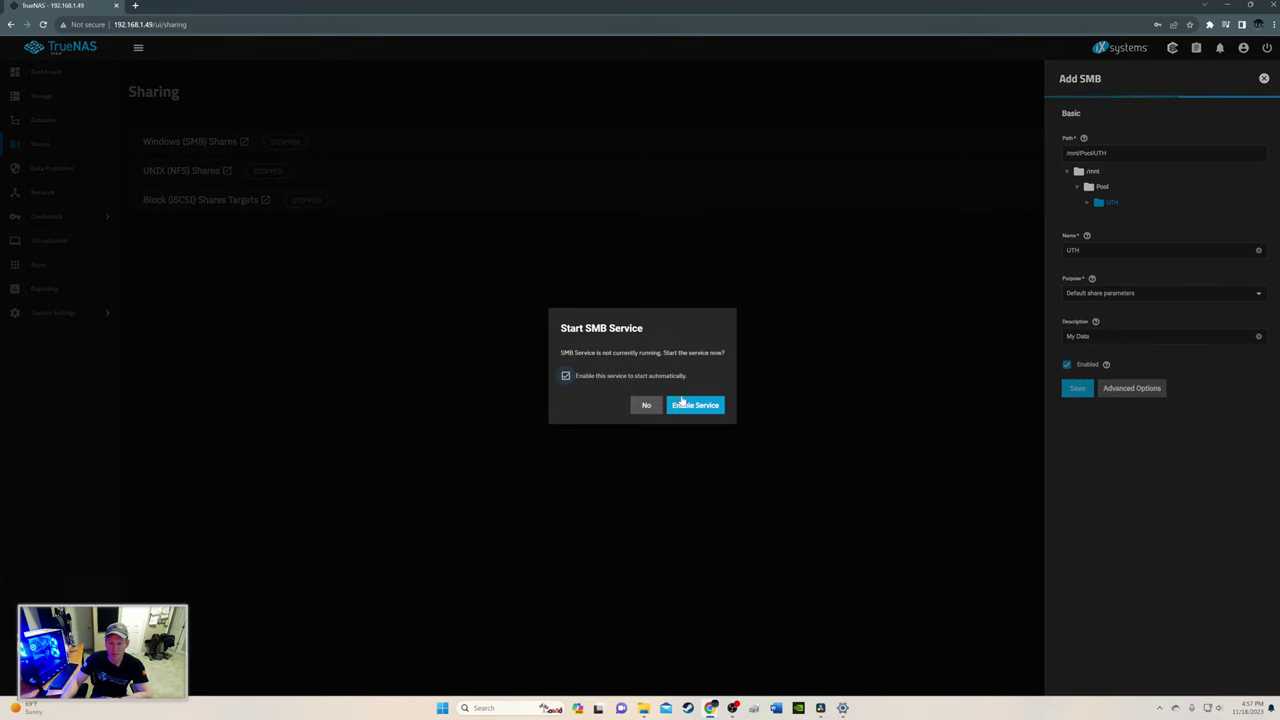
{"action": "left_click", "coordinate": [692, 405]}
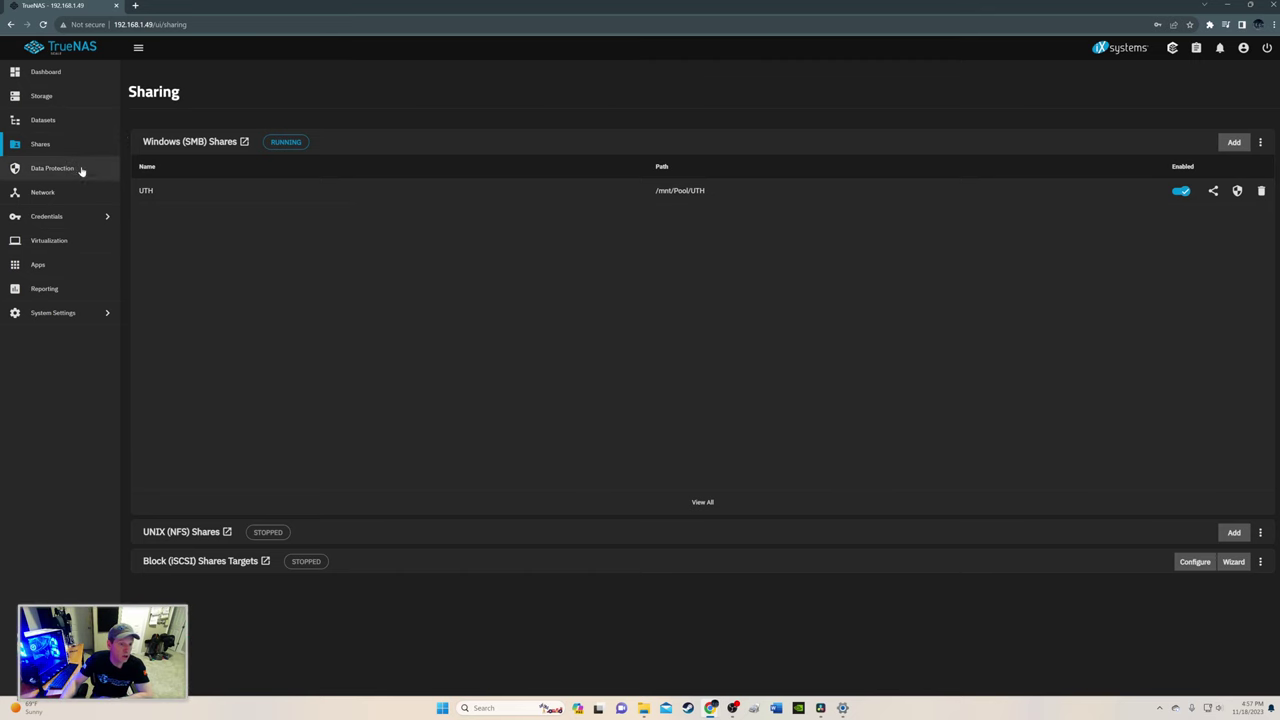
Open the permissions editor for the UTH dataset
{"action": "left_click", "coordinate": [75, 216]}
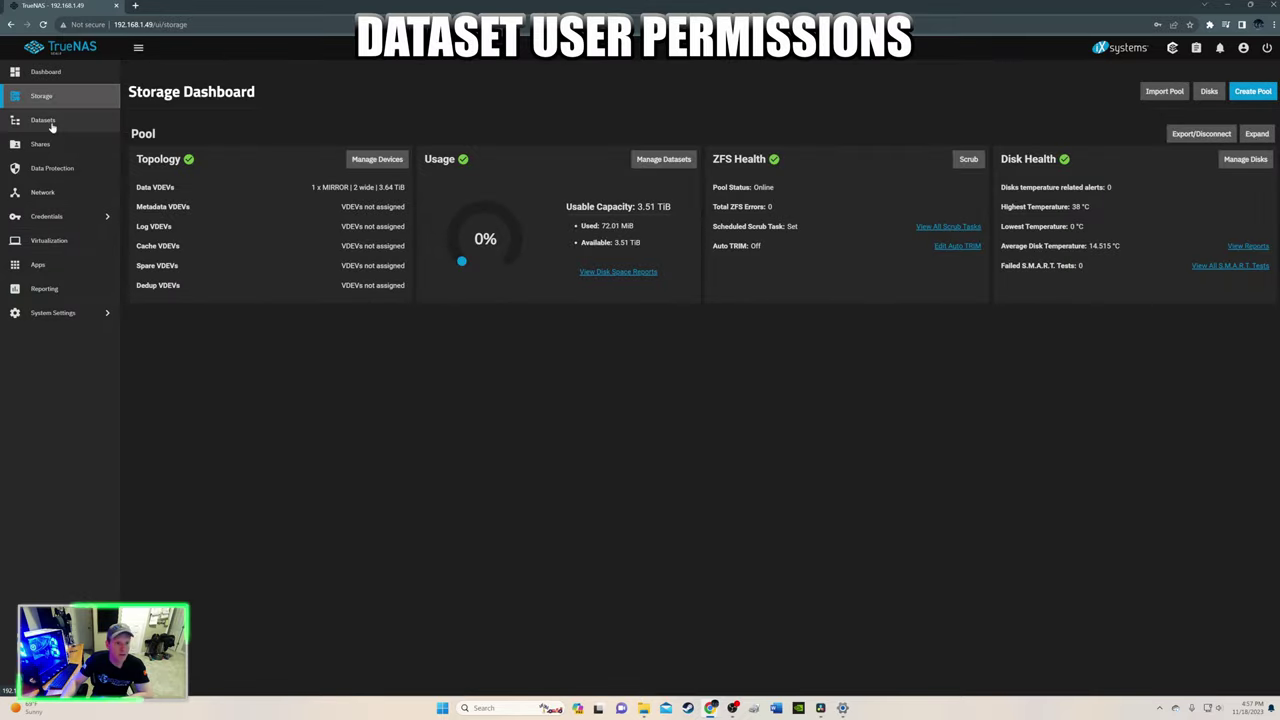
{"action": "left_click", "coordinate": [62, 123]}
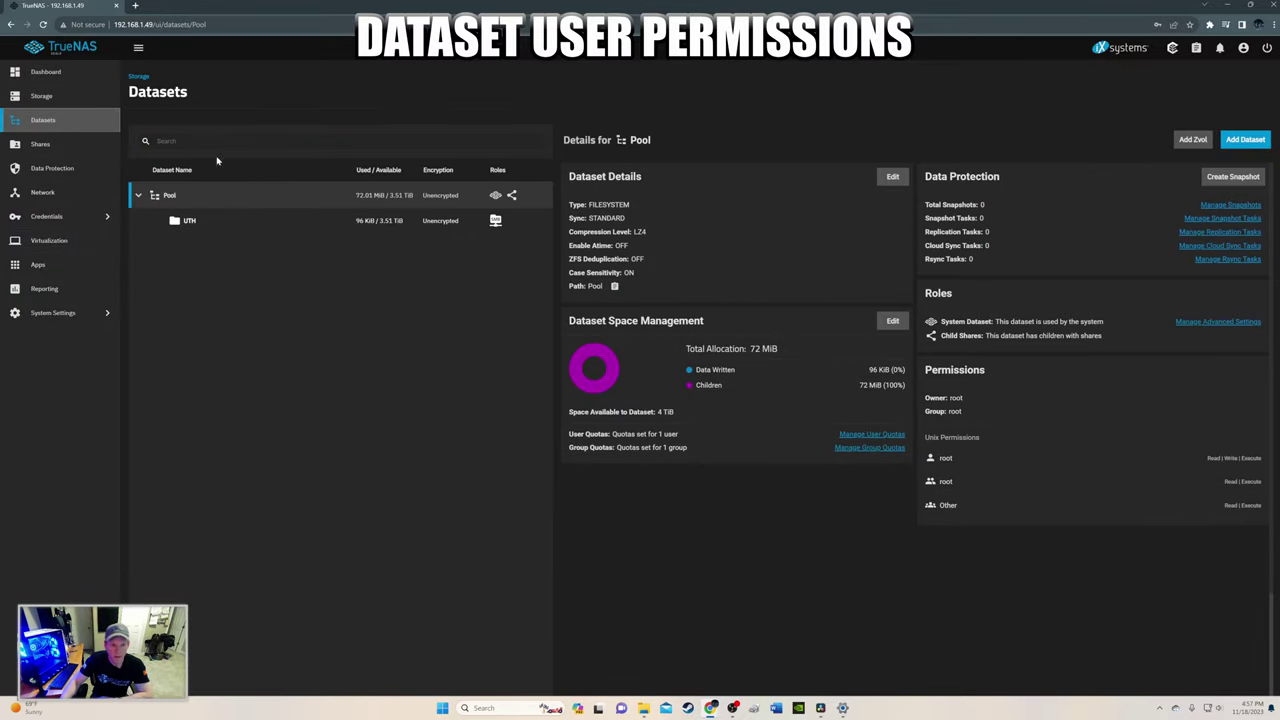
{"action": "left_click", "coordinate": [257, 220]}
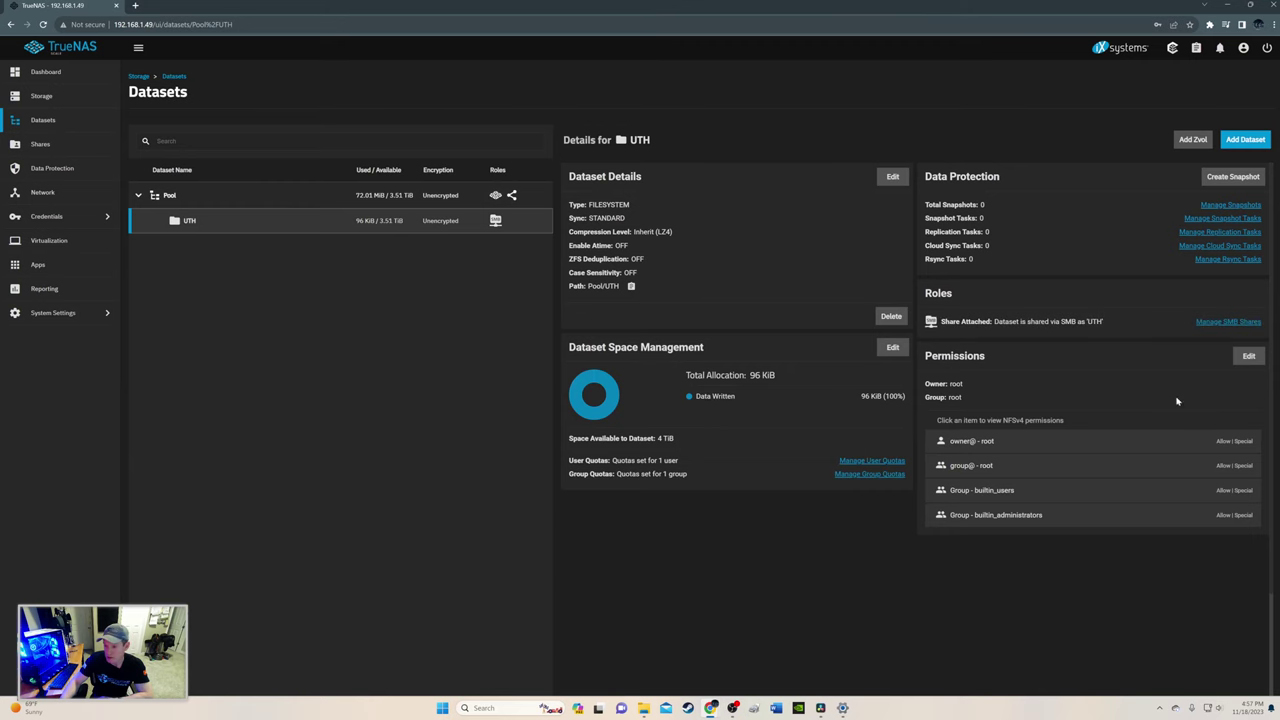
{"action": "left_click", "coordinate": [1250, 356]}
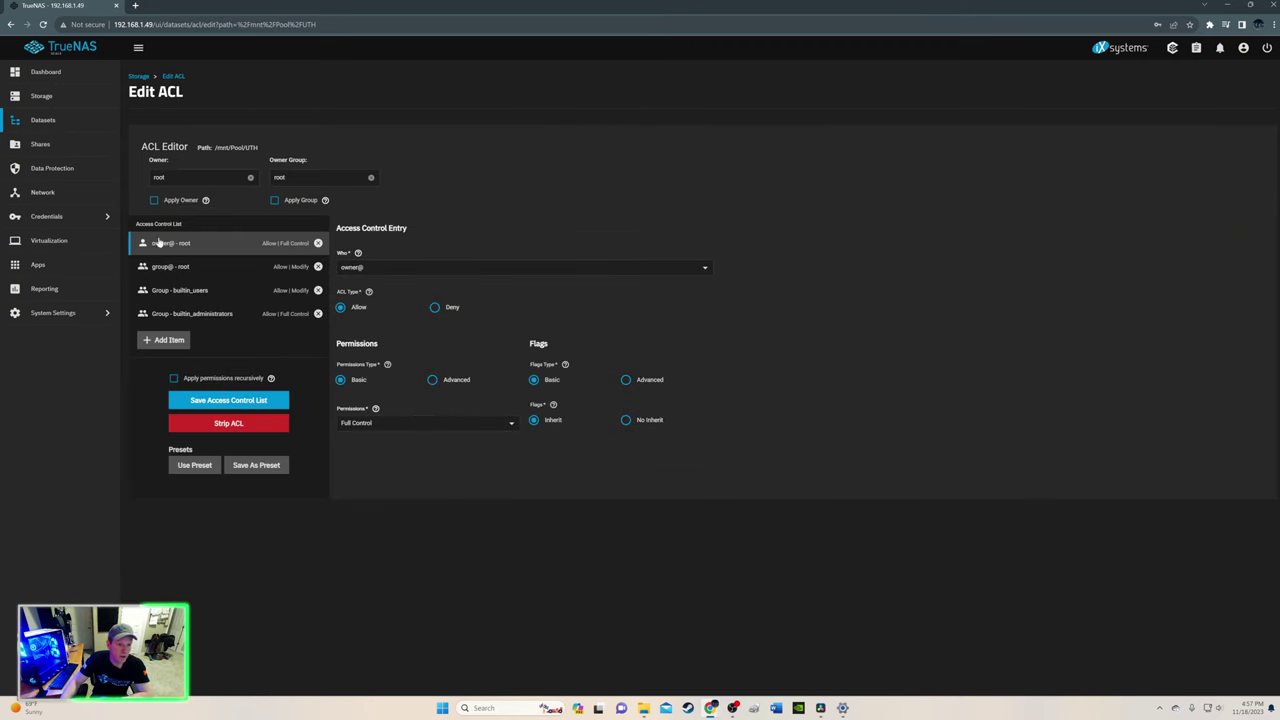
Add an ACL entry granting user uhub Full Control and save the access control list
{"action": "left_click", "coordinate": [168, 340]}
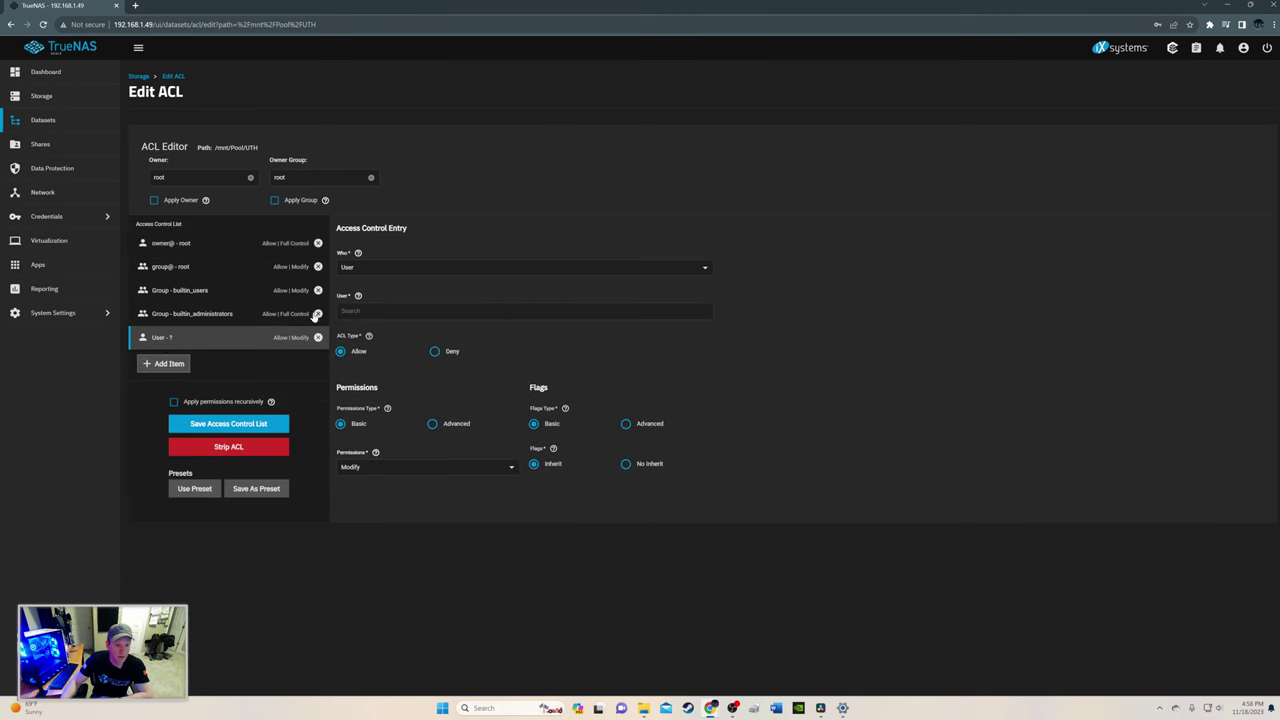
{"action": "left_click", "coordinate": [382, 270]}
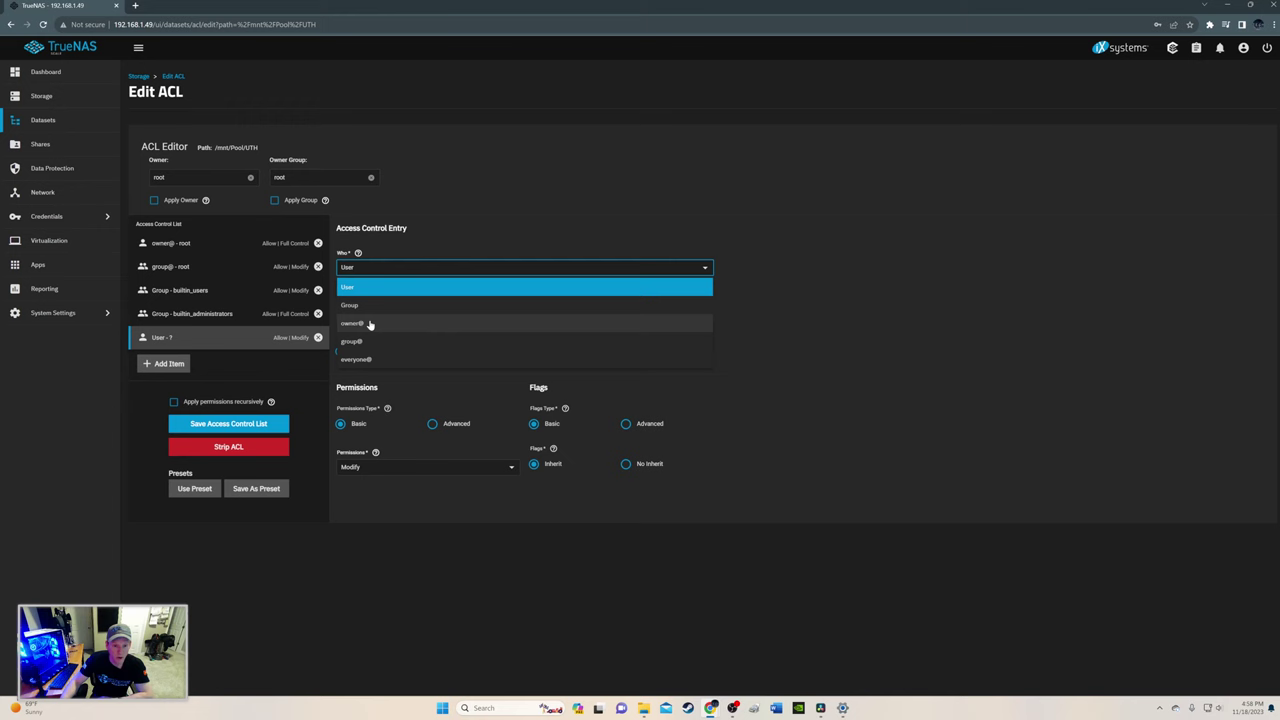
{"action": "left_click", "coordinate": [417, 271]}
{"action": "left_click", "coordinate": [420, 311]}
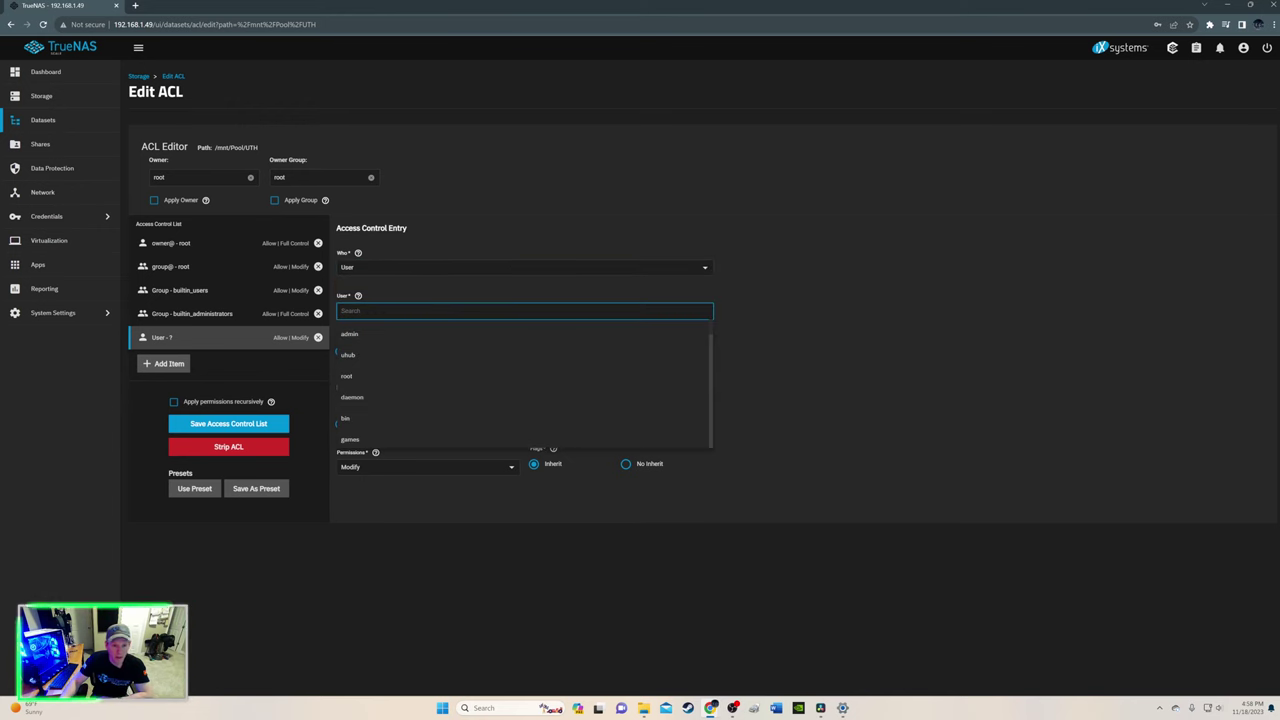
{"action": "left_click", "coordinate": [427, 356]}
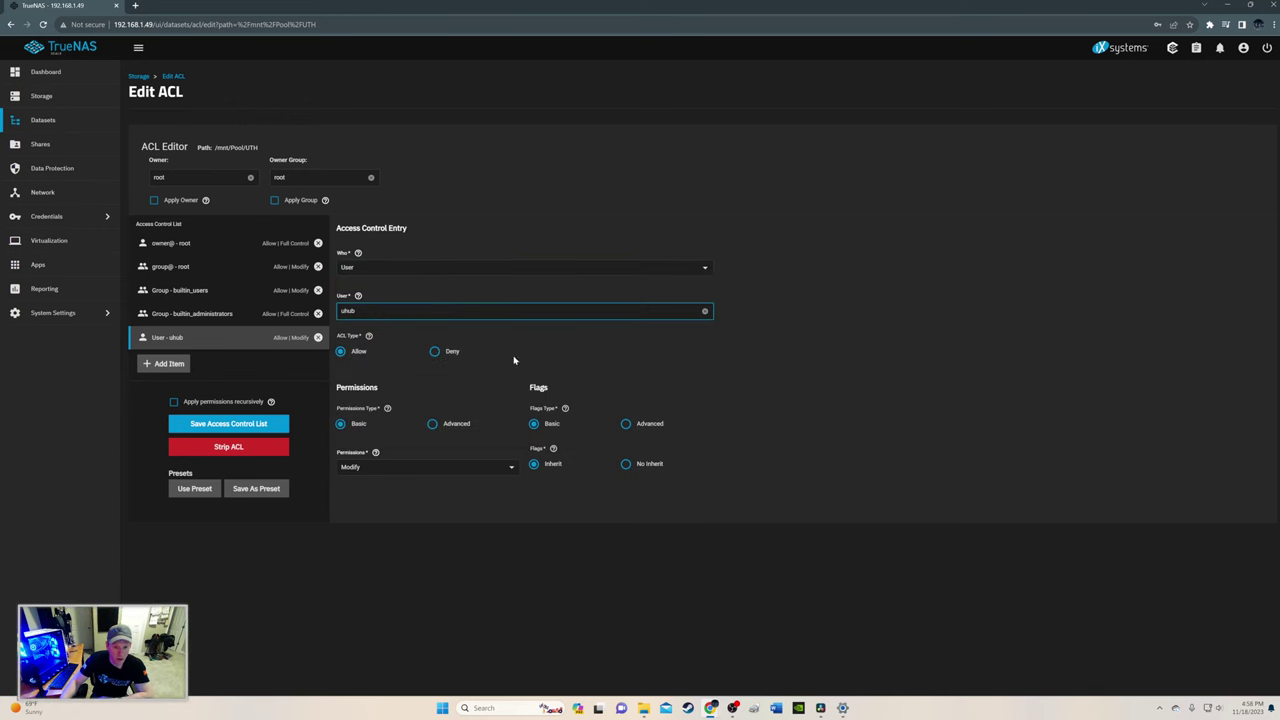
{"action": "left_click", "coordinate": [512, 468]}
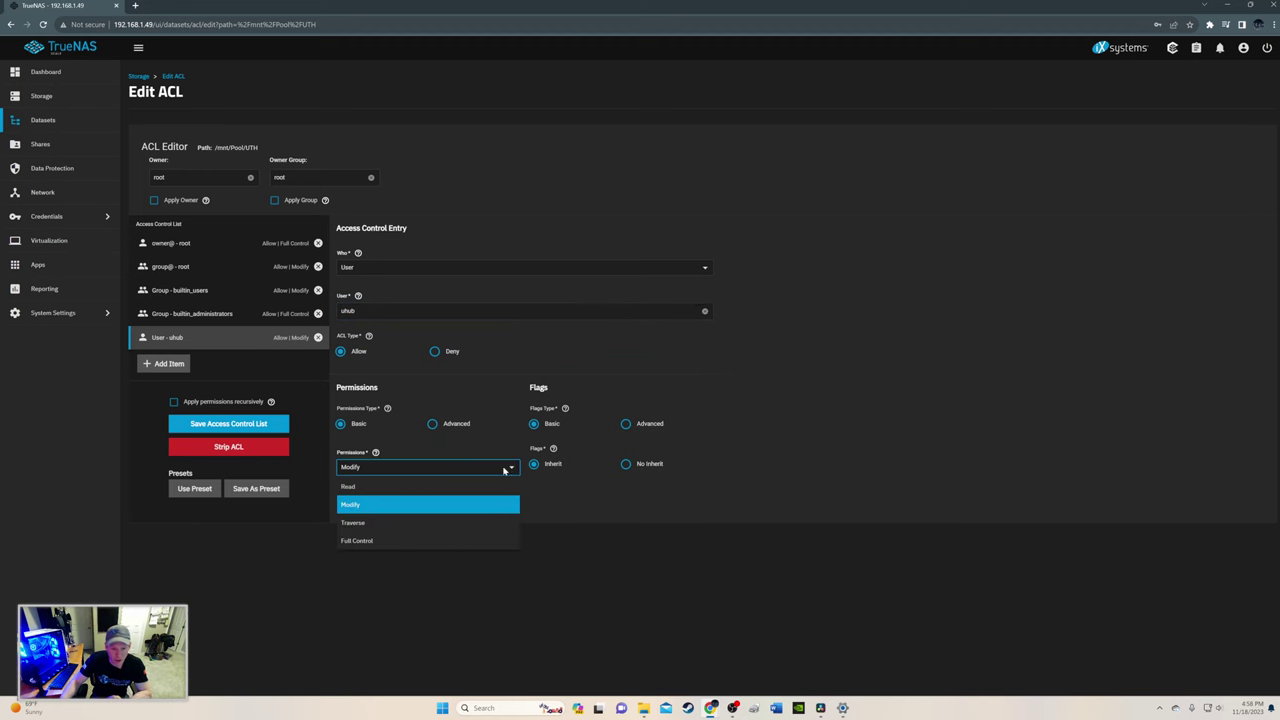
{"action": "left_click", "coordinate": [467, 534]}
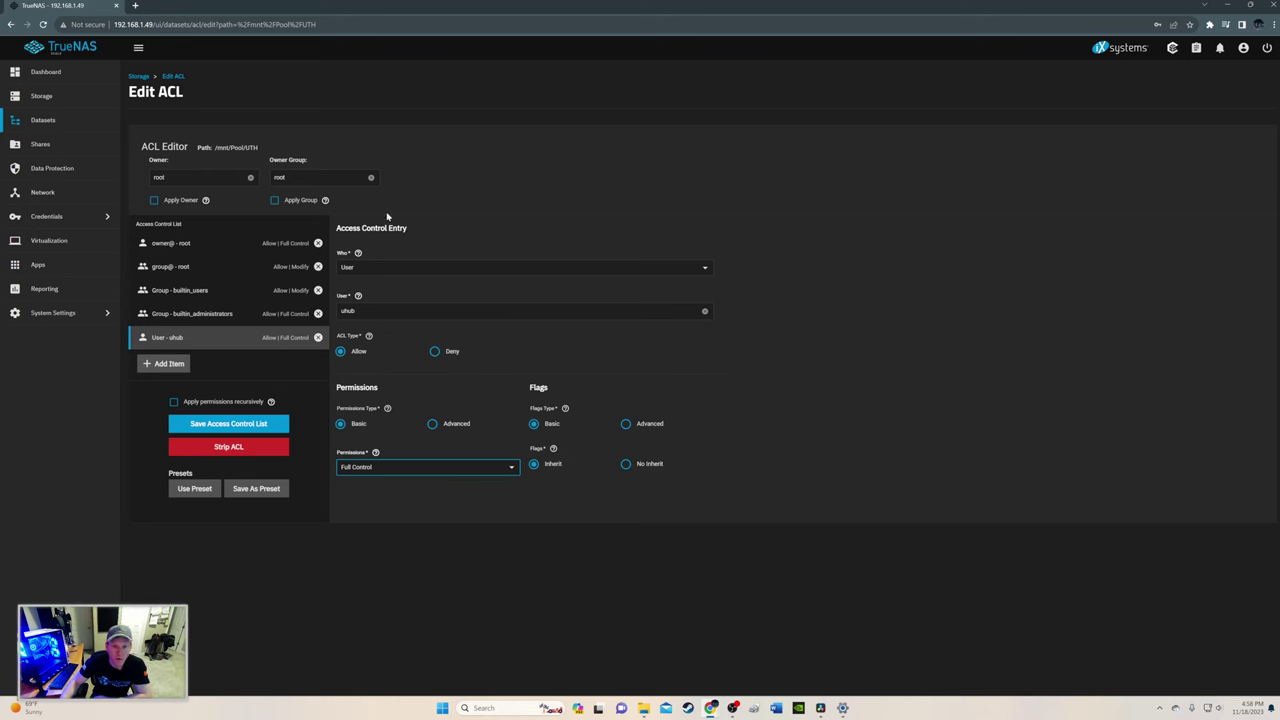
{"action": "left_click", "coordinate": [232, 425]}
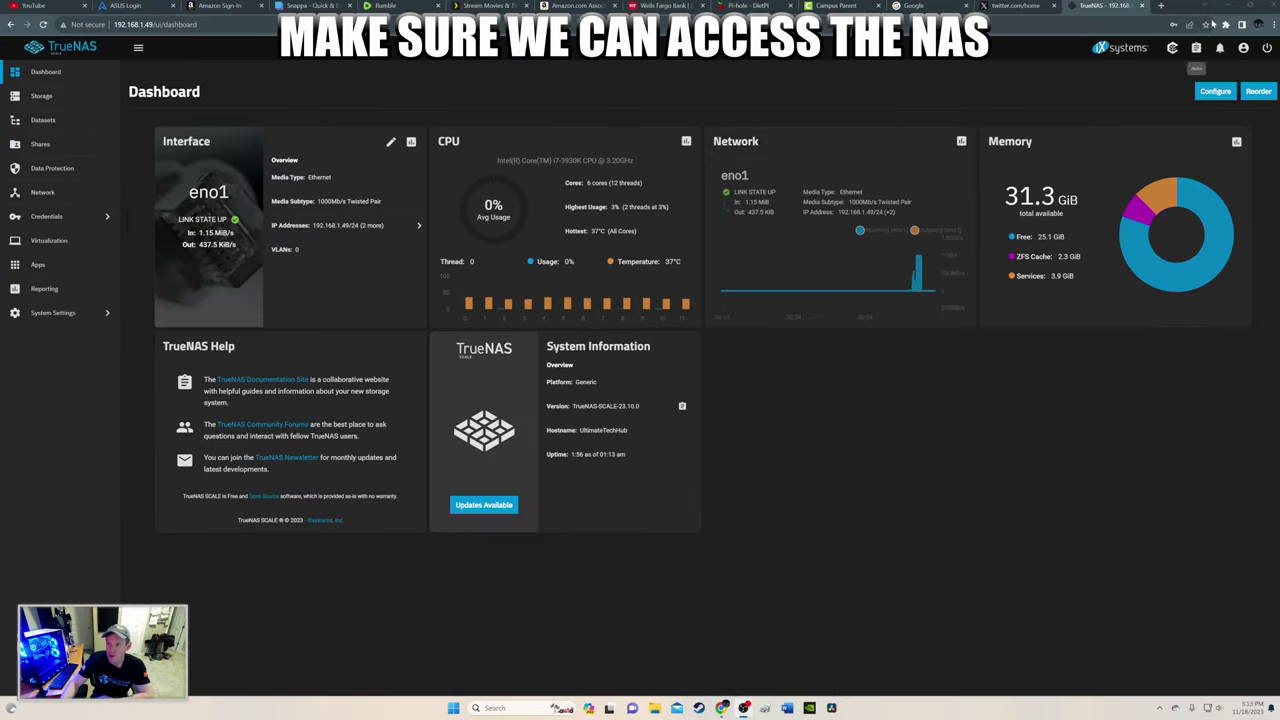
Minimize the browser and open File Explorer at the Network location
{"action": "left_click", "coordinate": [1227, 6]}
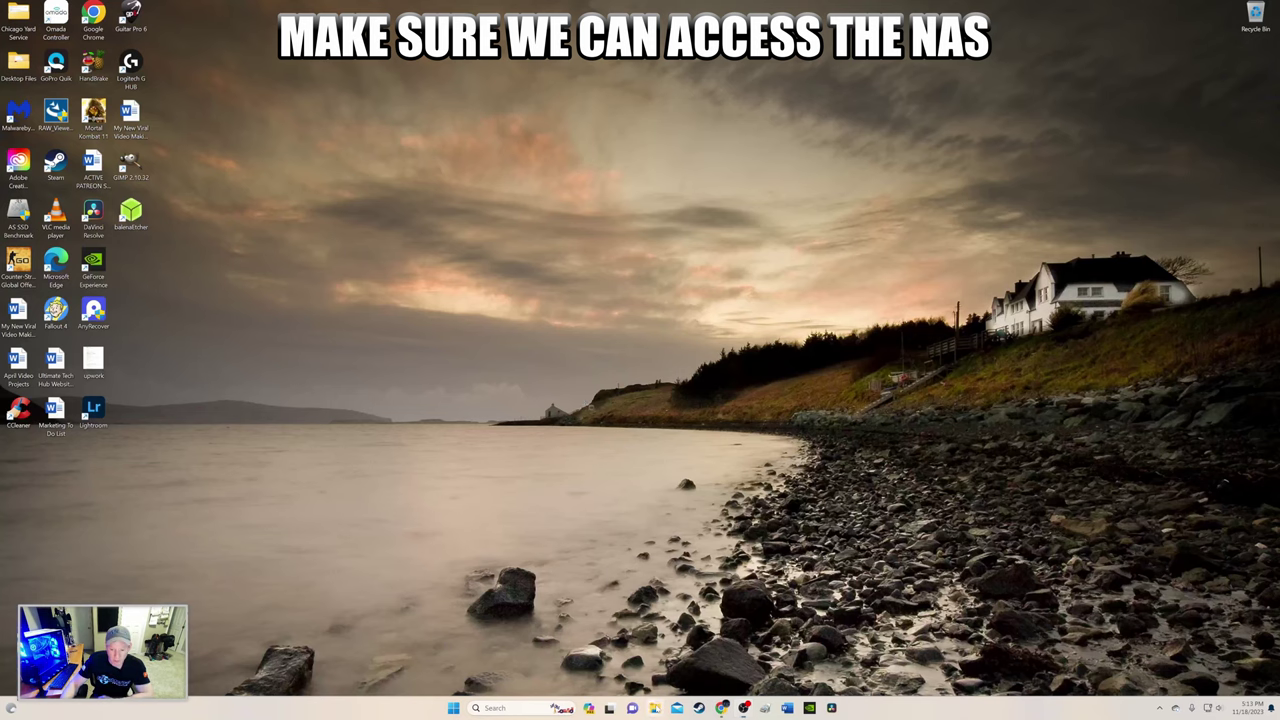
{"action": "key", "text": "super+e"}
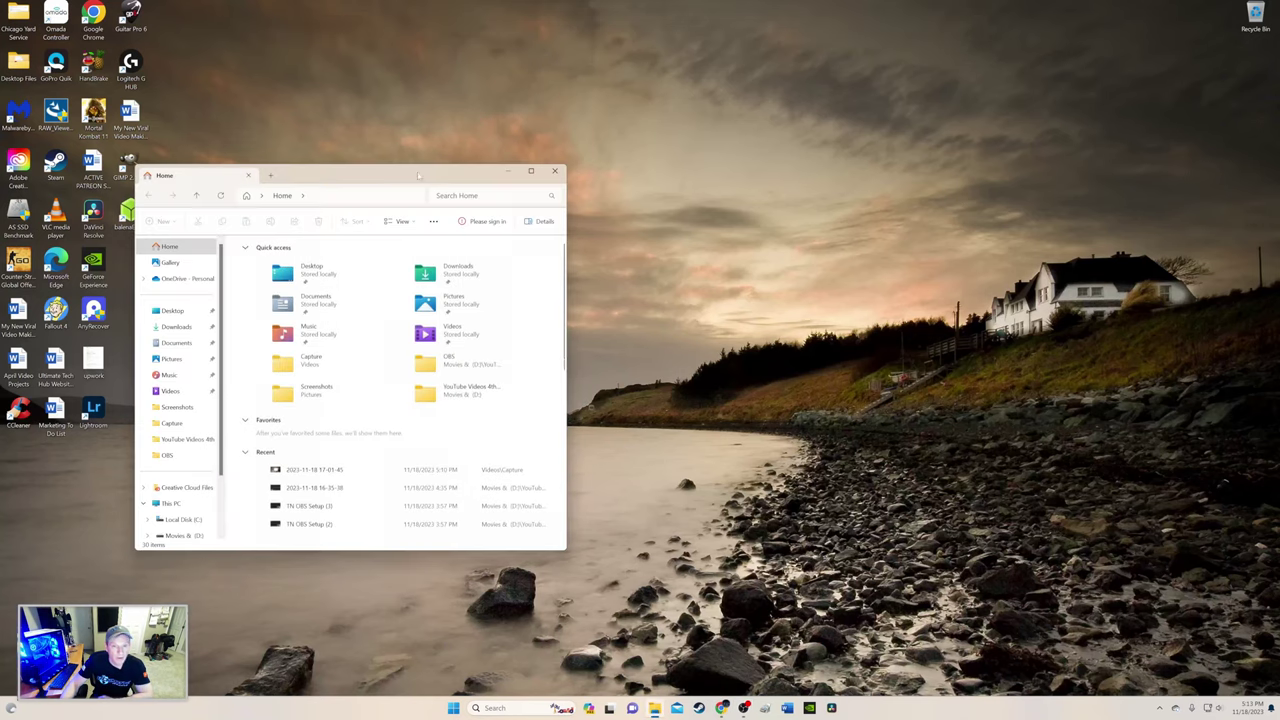
{"action": "left_click_drag", "start_coordinate": [320, 174], "coordinate": [649, 174]}
{"action": "scroll", "coordinate": [510, 450], "scroll_direction": "down", "scroll_amount": 2}
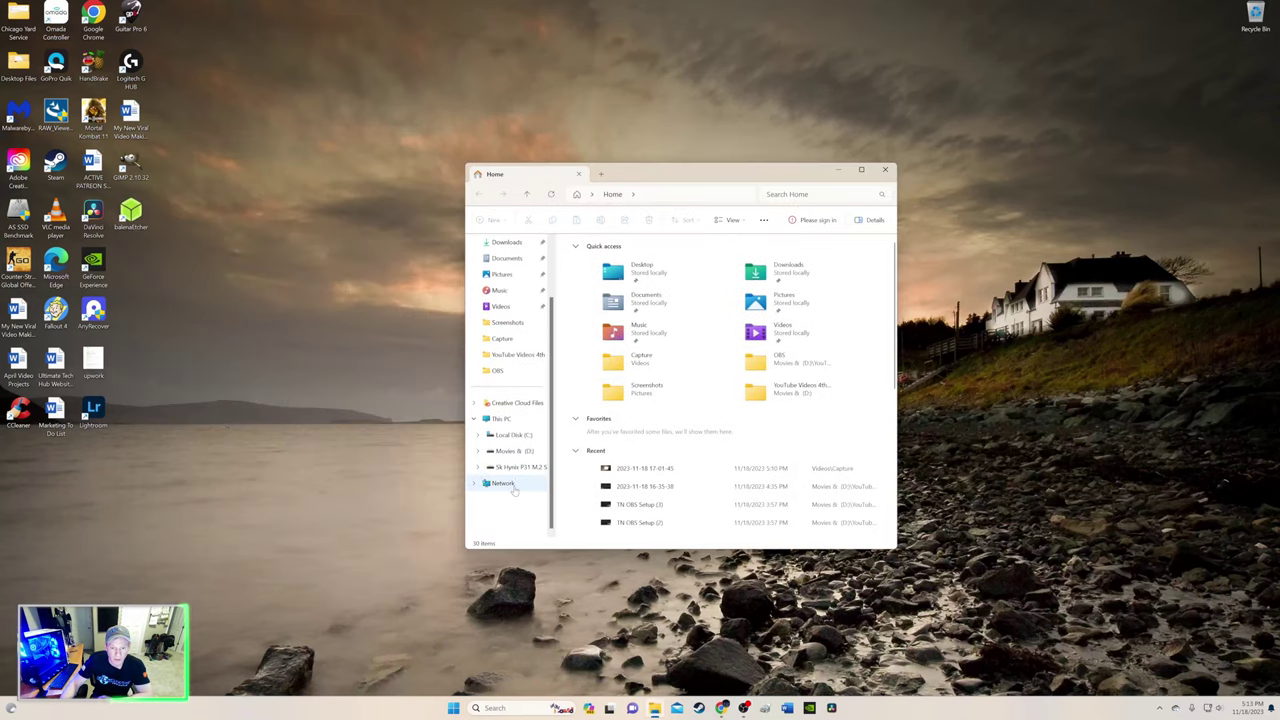
{"action": "left_click", "coordinate": [503, 483]}
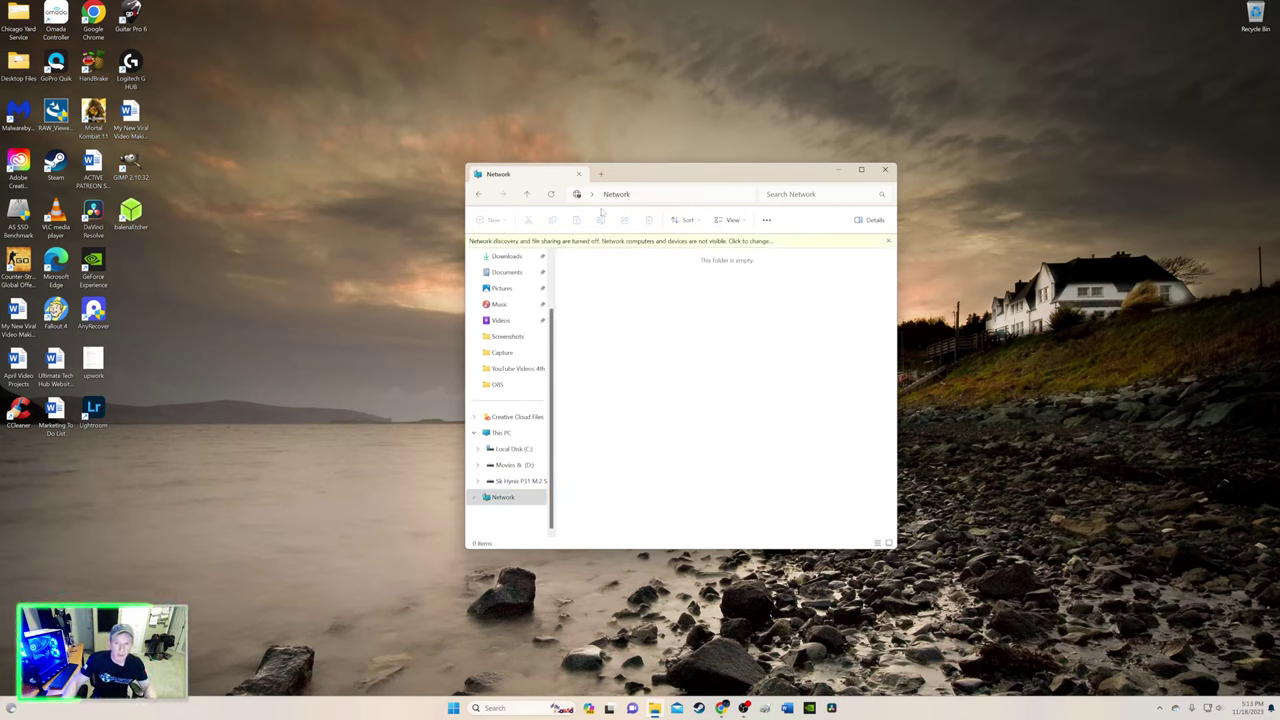
Go to \\192.168.1.49\UTH and sign in with the NAS user's credentials
{"action": "key", "text": "alt+d"}
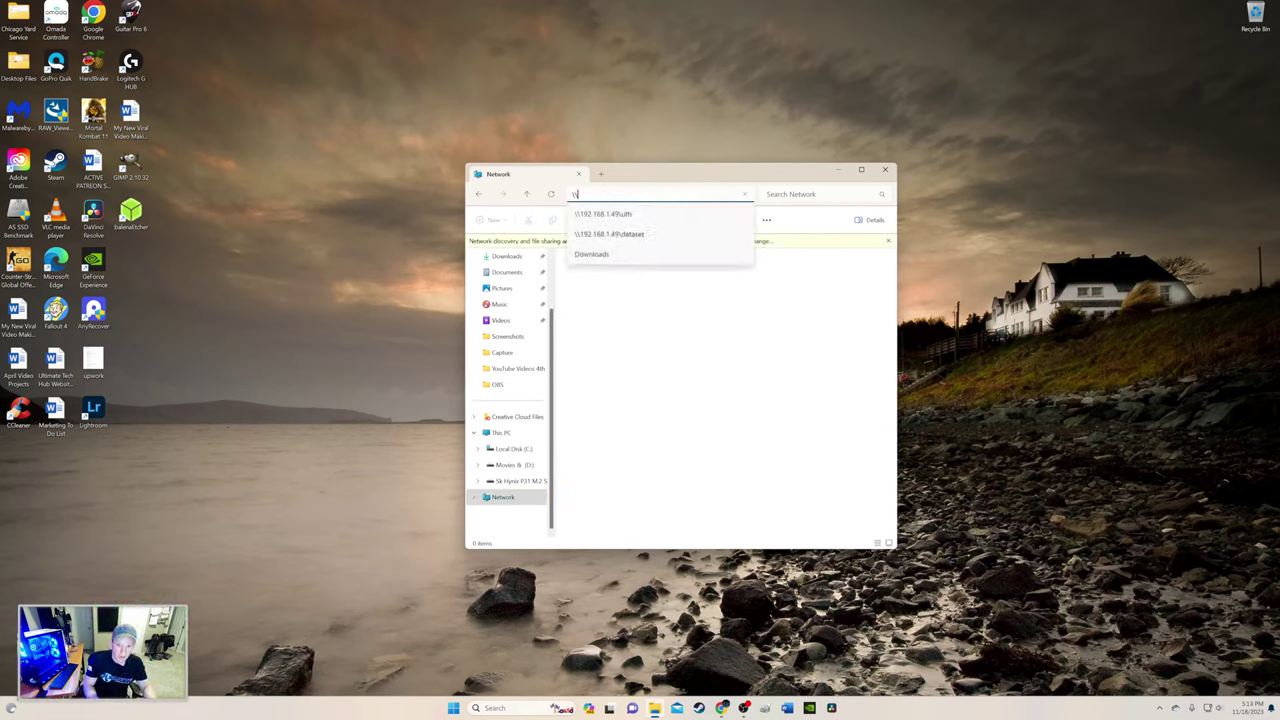
{"action": "type", "text": "\\\\192.1"}
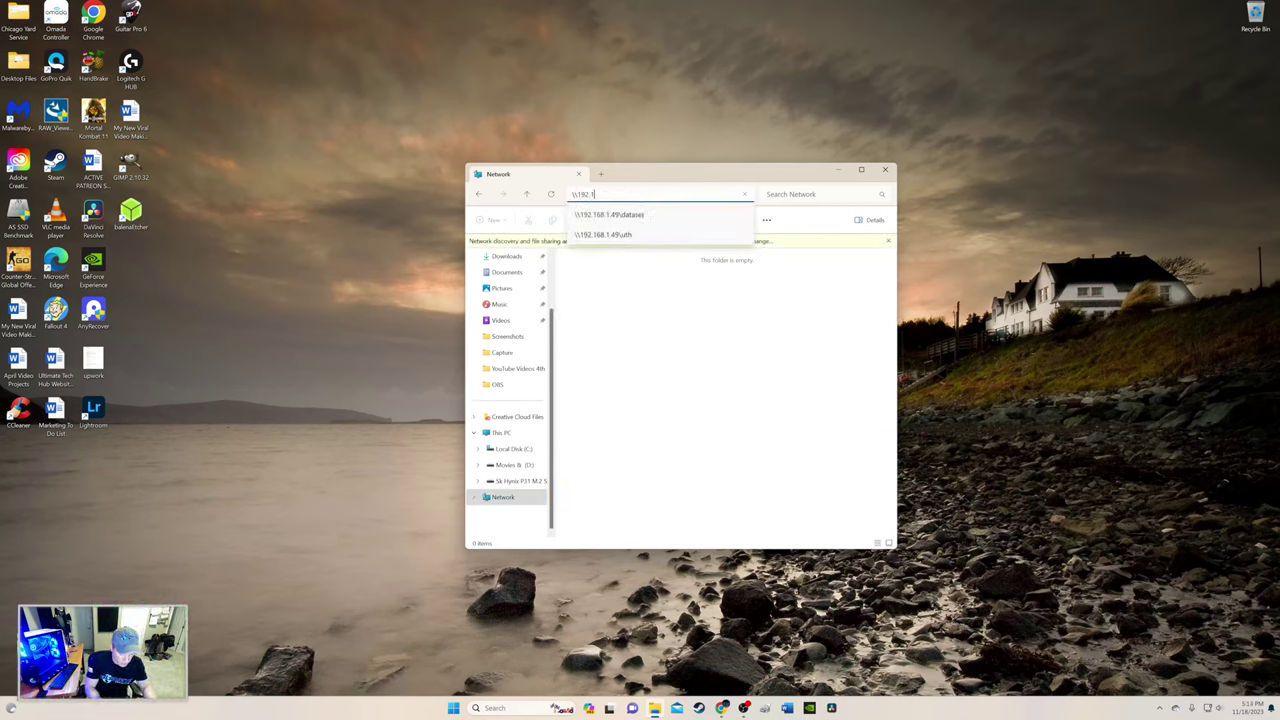
{"action": "type", "text": "68.1."}
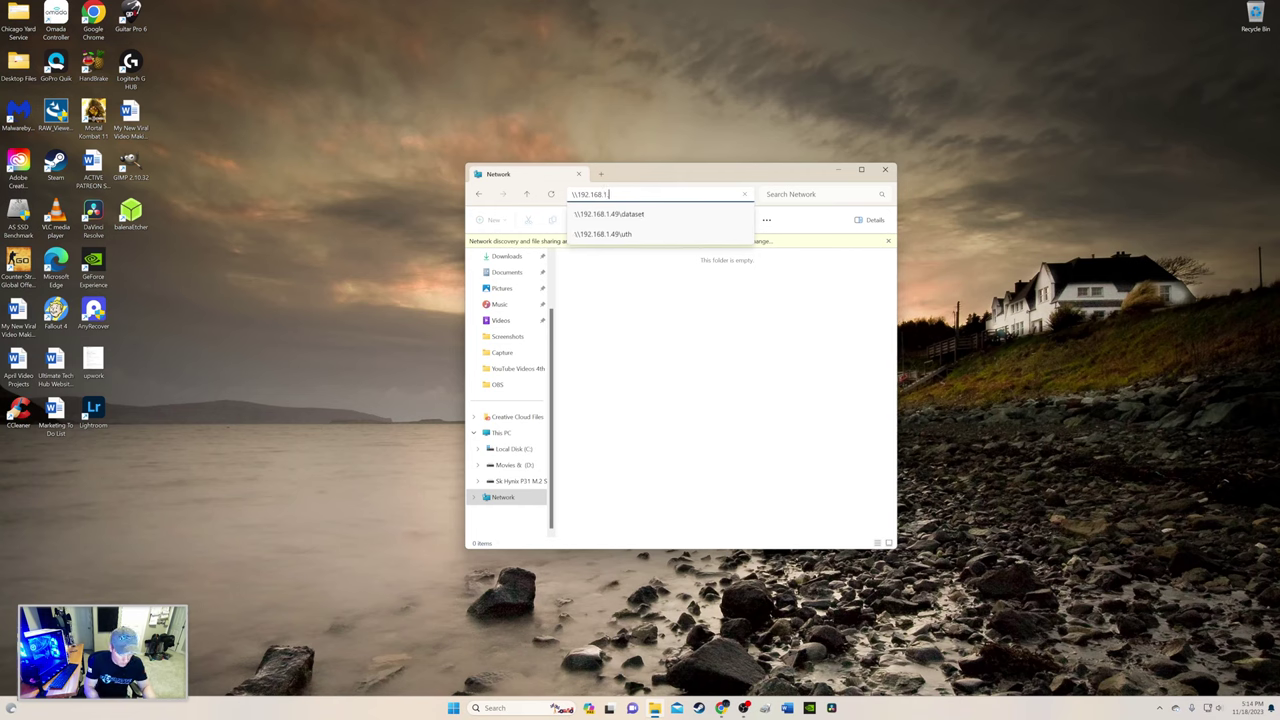
{"action": "type", "text": "49\\"}
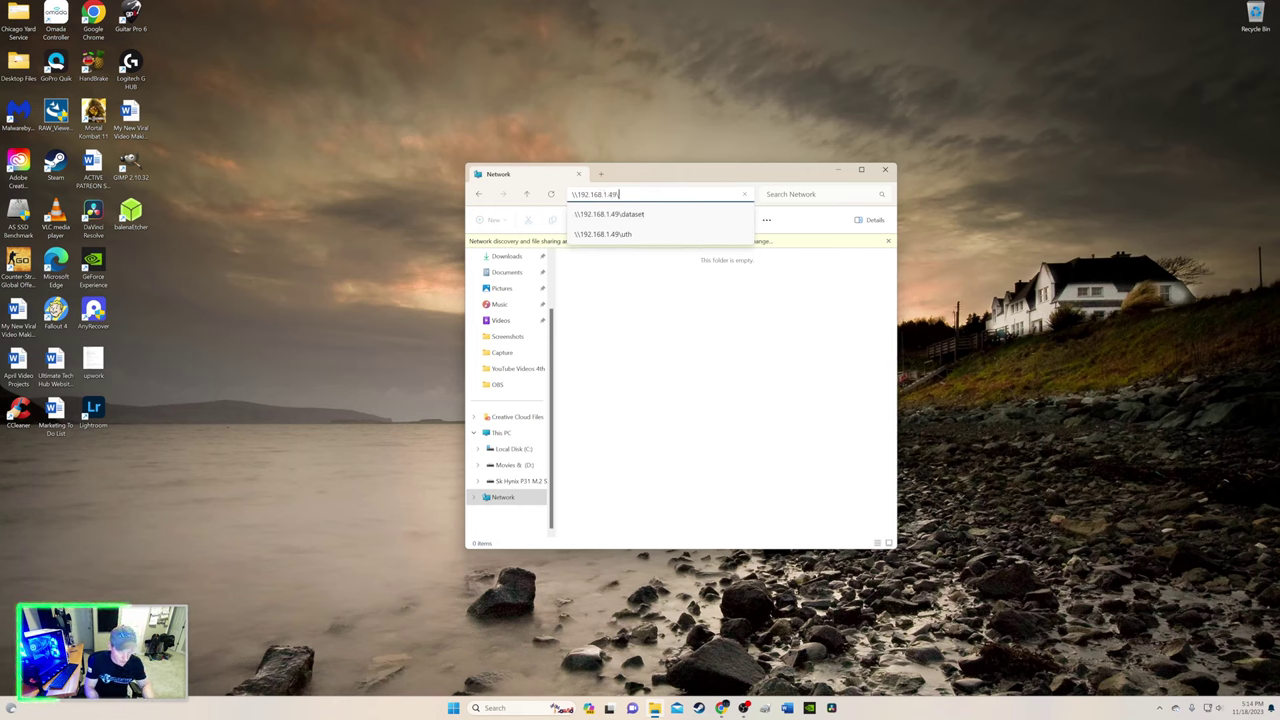
{"action": "type", "text": "UTH"}
{"action": "key", "text": "Return"}
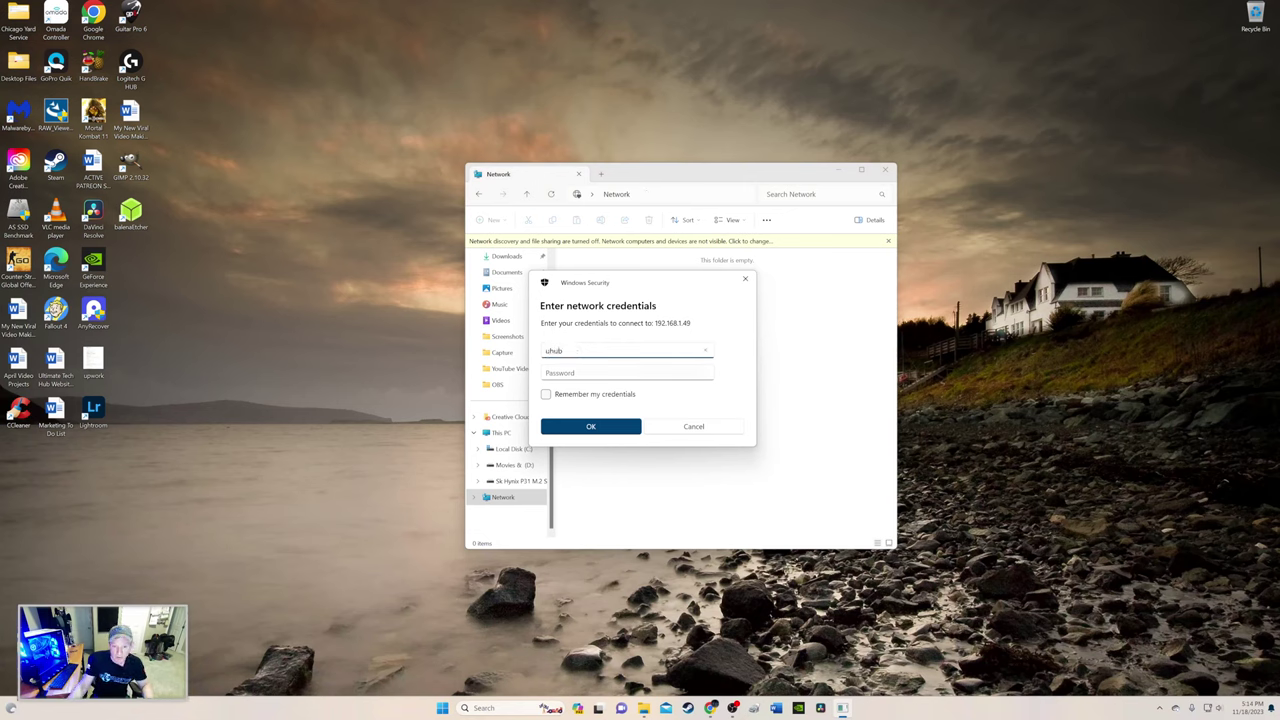
{"action": "left_click", "coordinate": [627, 372]}
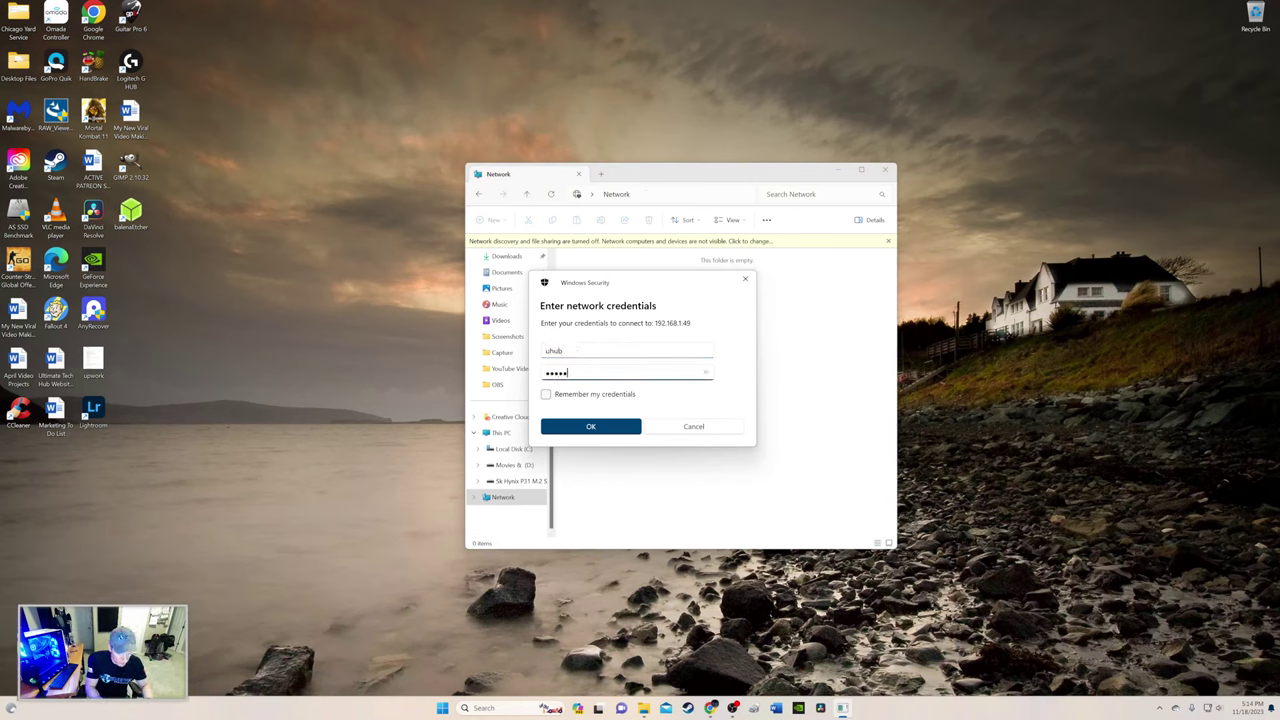
{"action": "key", "text": "Return"}
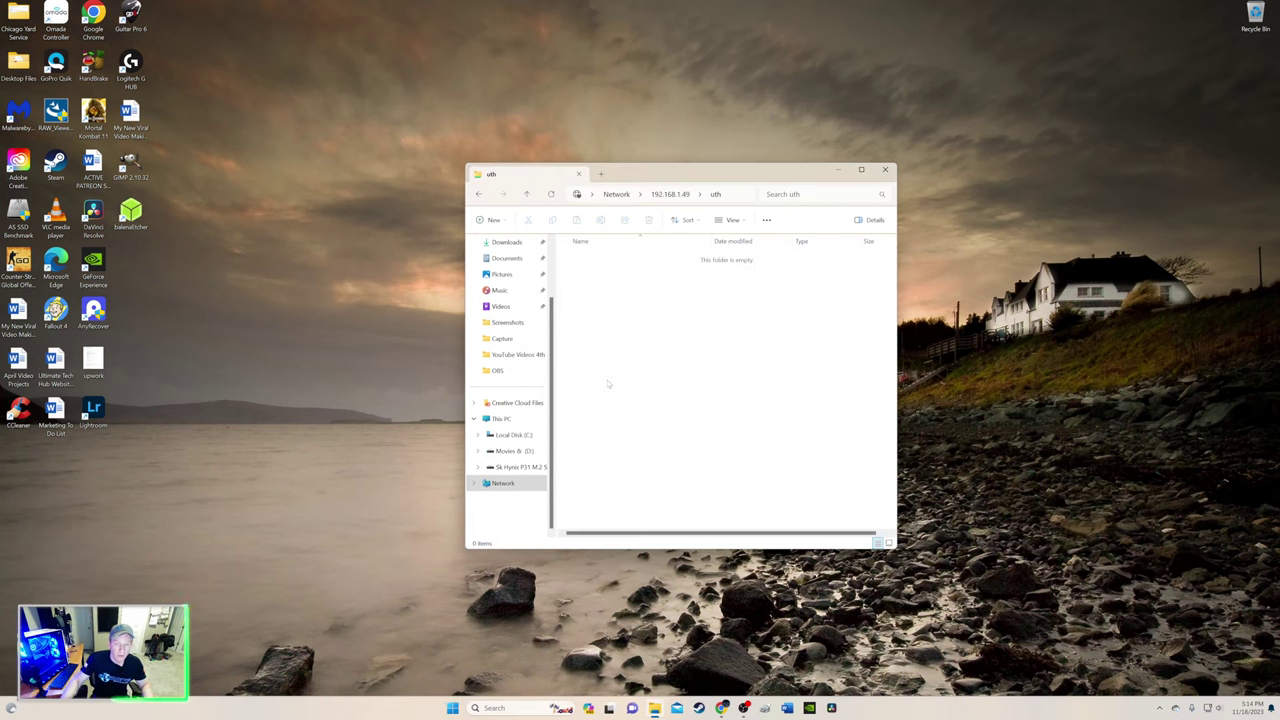